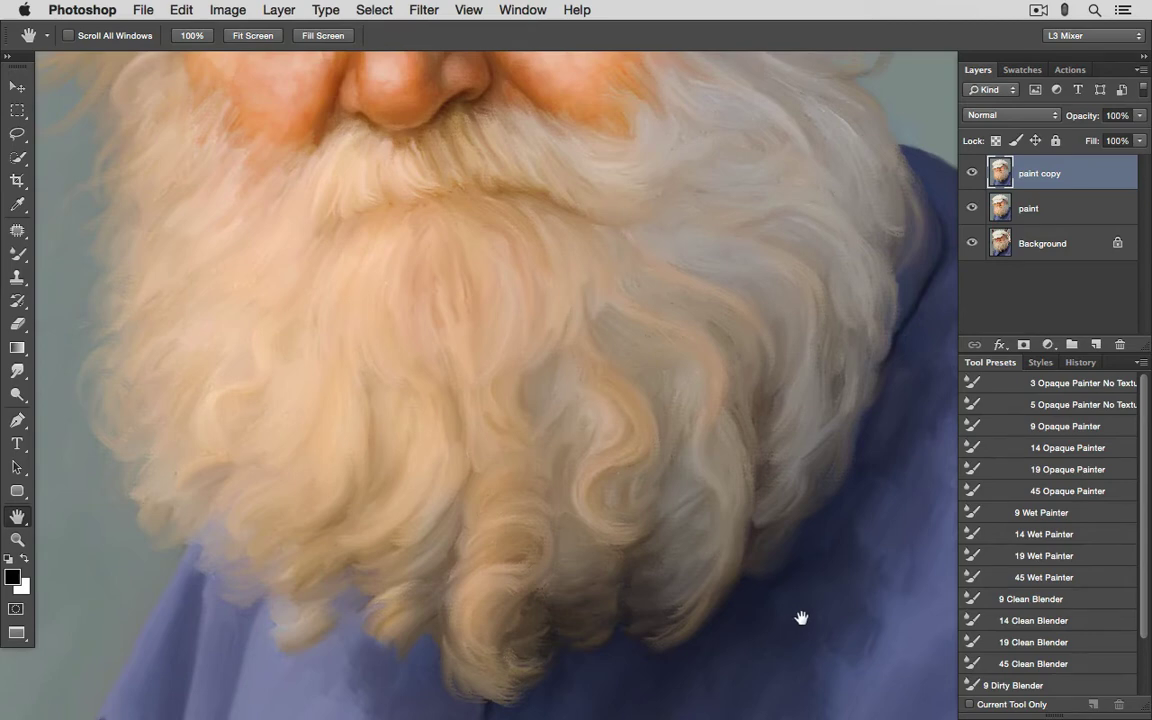
Step: Load the 14 Opaque Painter Mixer Brush preset and compare the painted layers against the photo
left_click(985, 448)
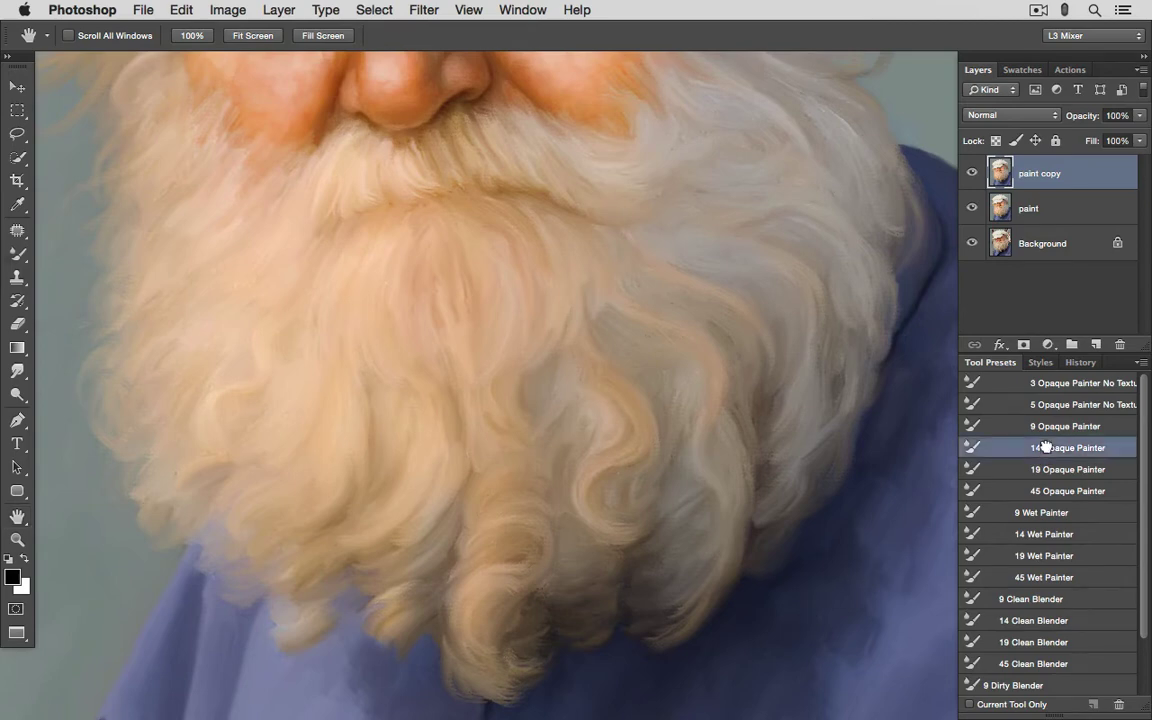
key("space")
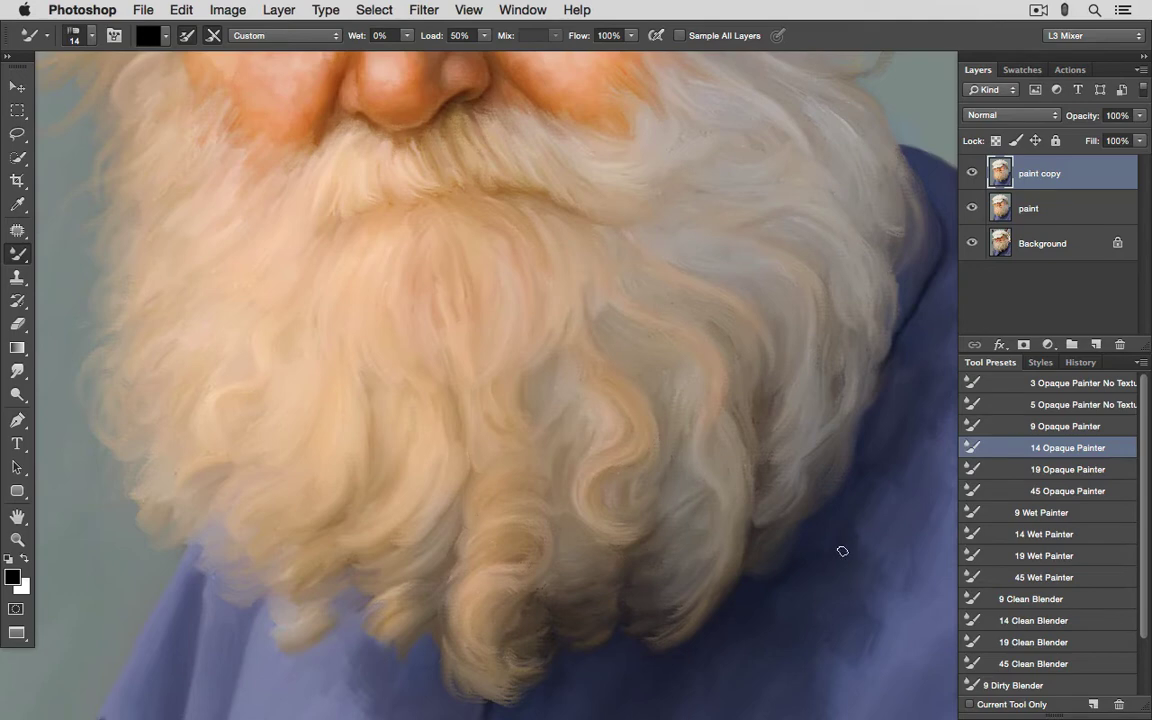
left_click(972, 245, "alt")
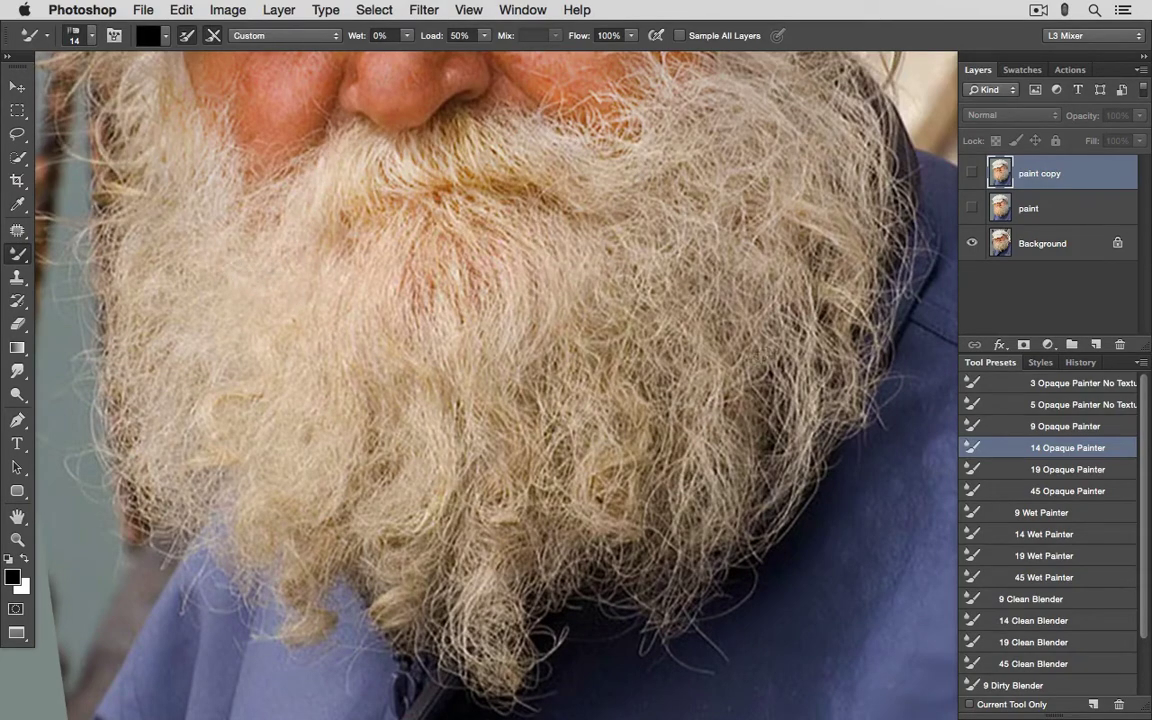
left_click(972, 245, "alt")
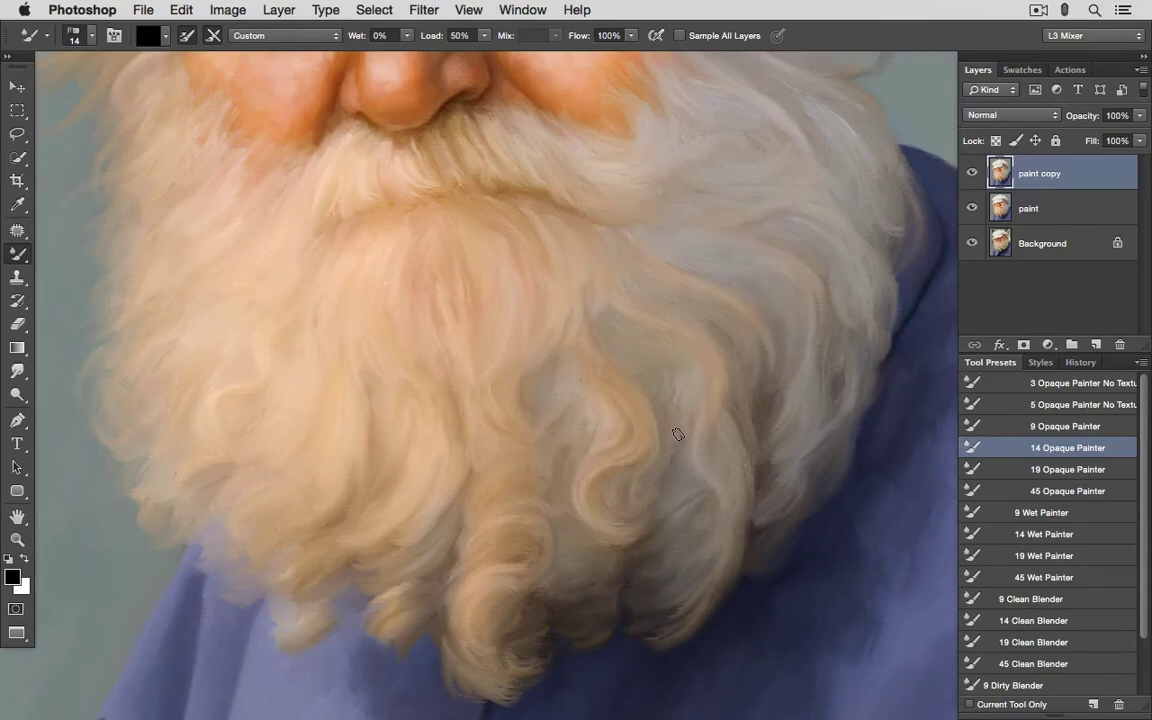
Step: Sample light peach beard tones and paint a light vertical strand into the beard's middle
left_click(334, 166, "alt")
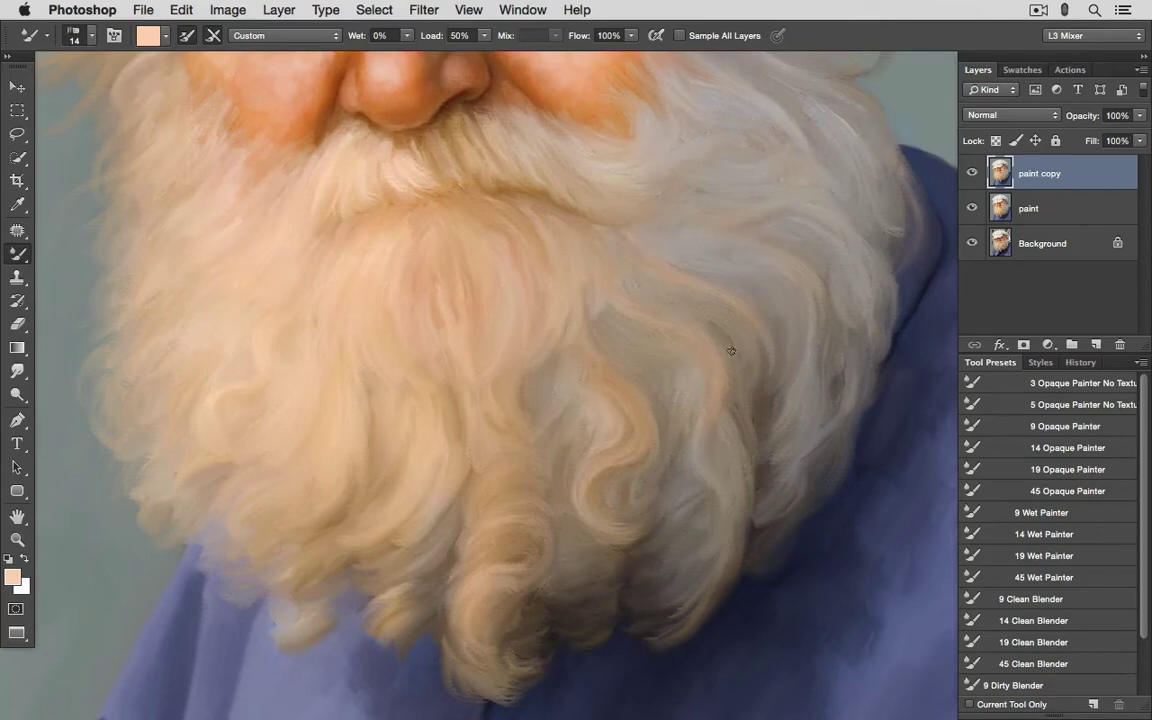
left_click(435, 176, "alt")
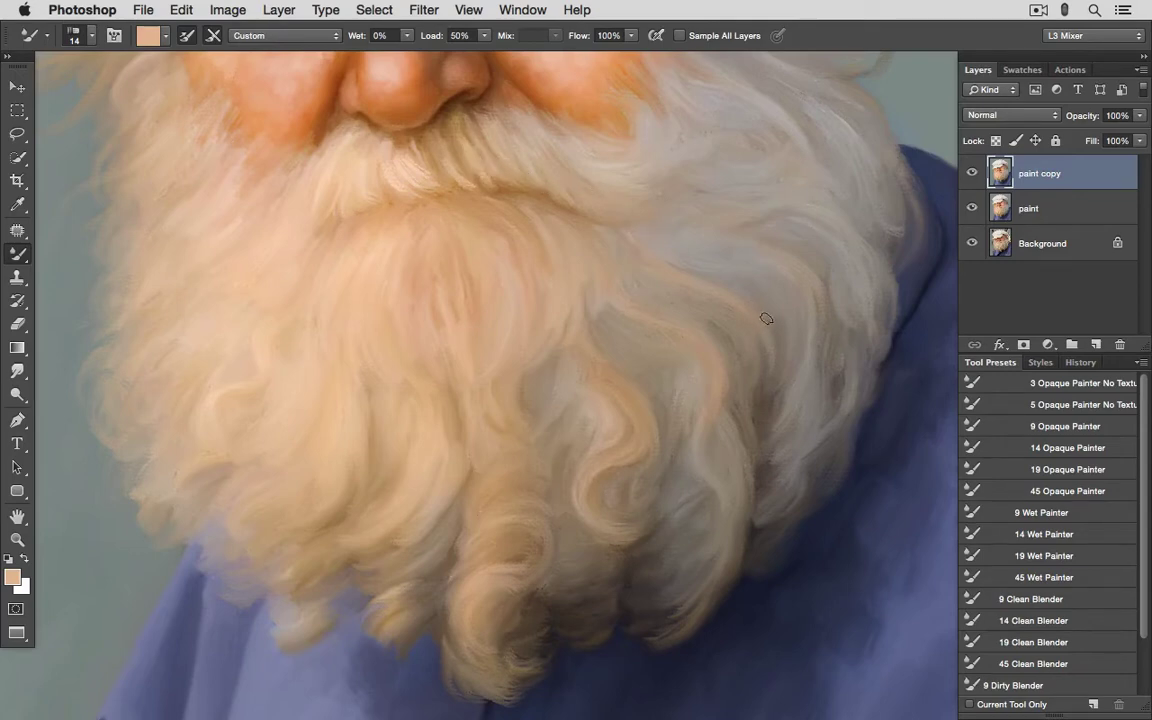
left_click(443, 152, "alt")
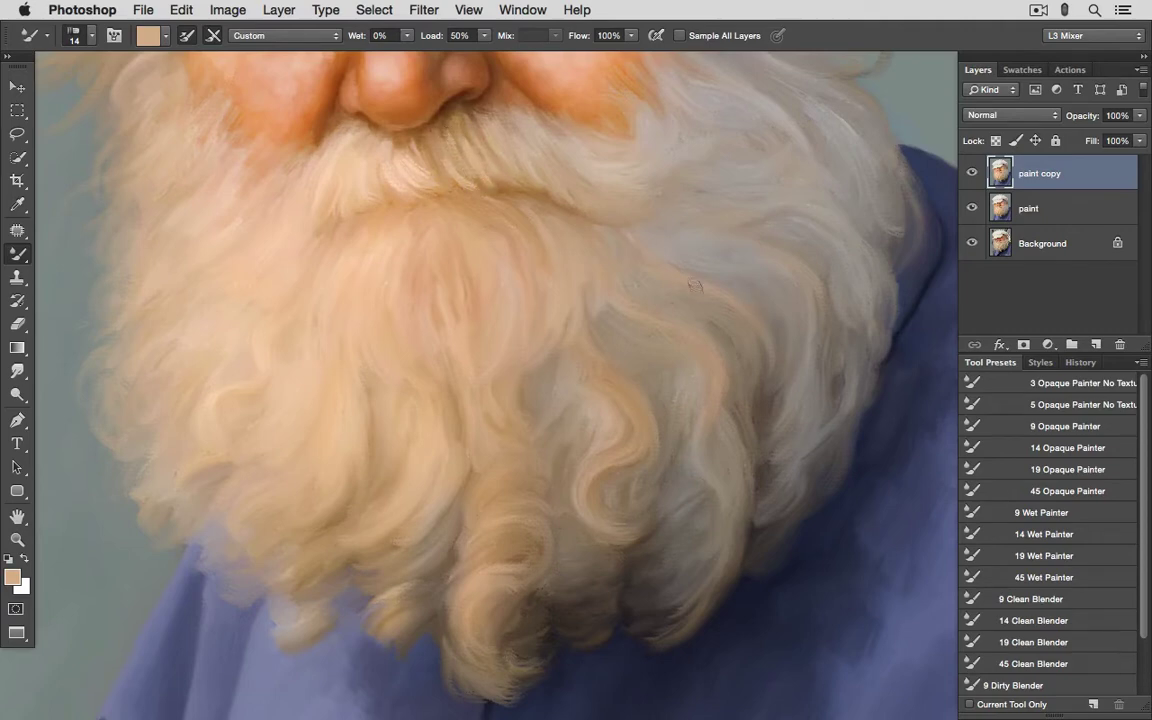
left_click(603, 170, "alt")
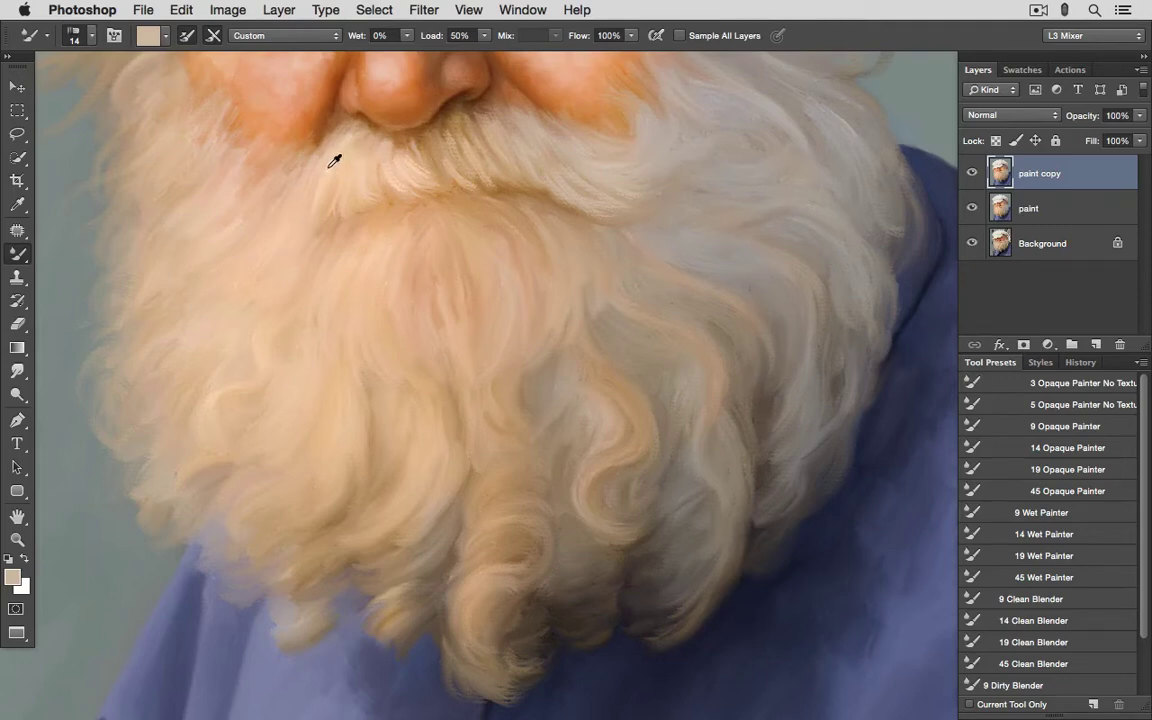
left_click(295, 152, "alt")
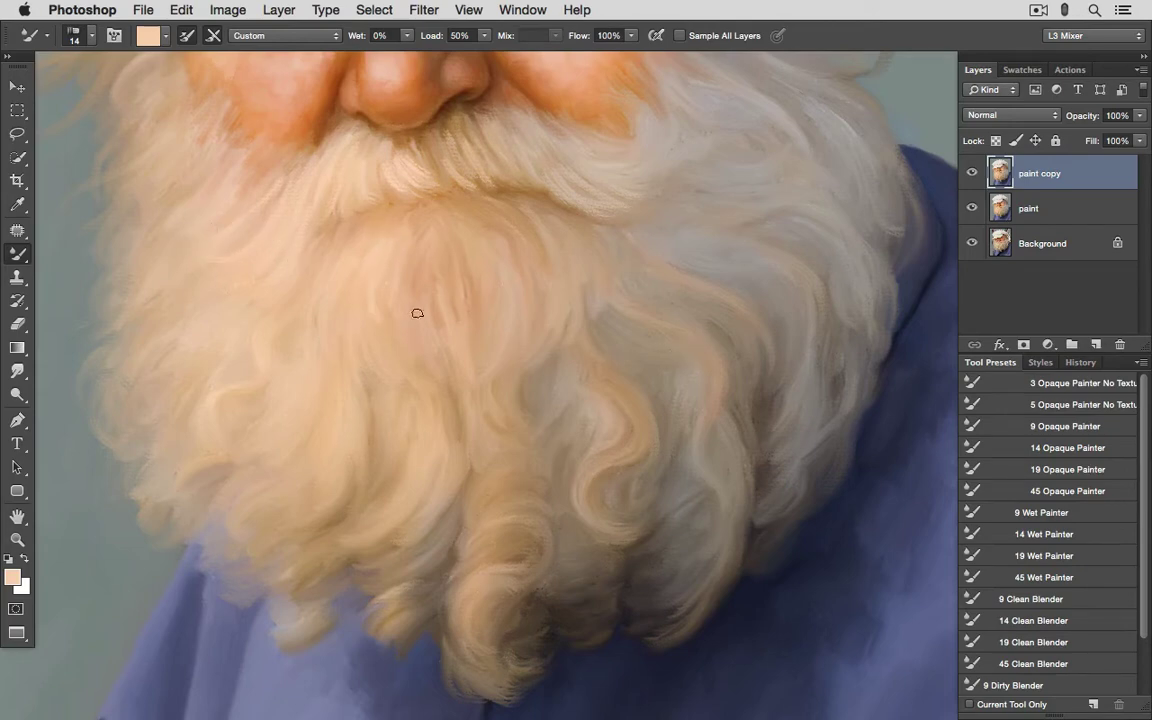
left_click_drag(411, 249, 434, 324)
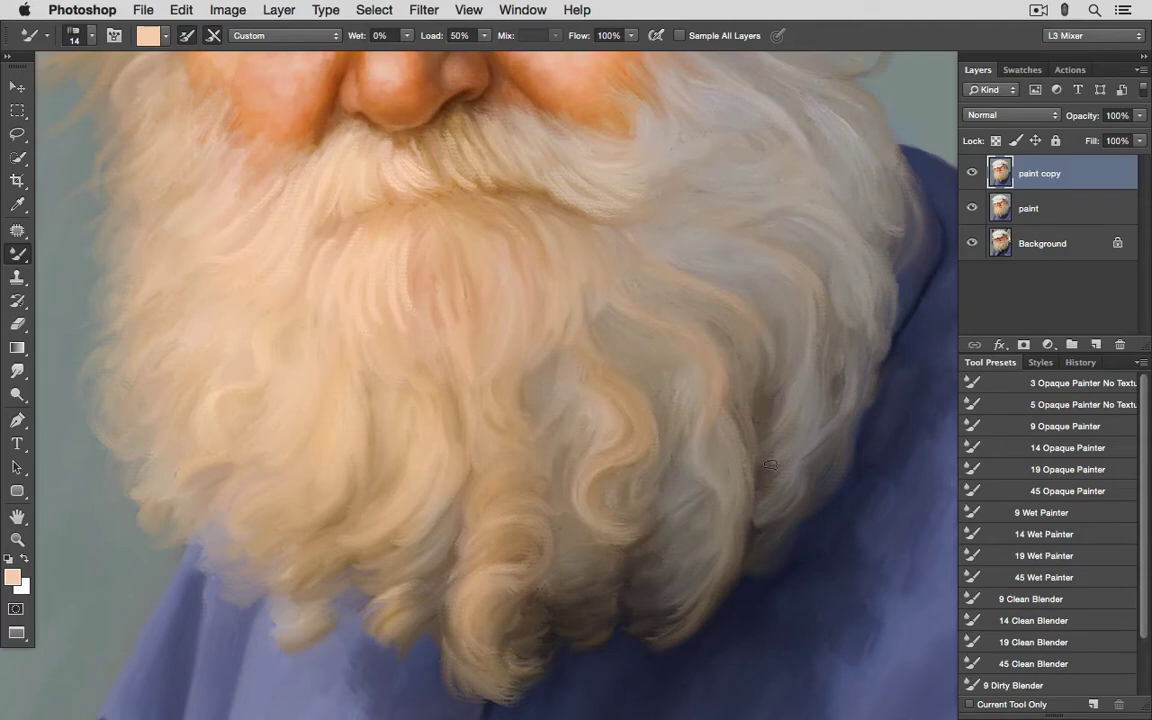
Step: Load 14 Clean Blender, zoom out to the whole face, and compare the paint copy layer with the photo
left_click(1010, 622)
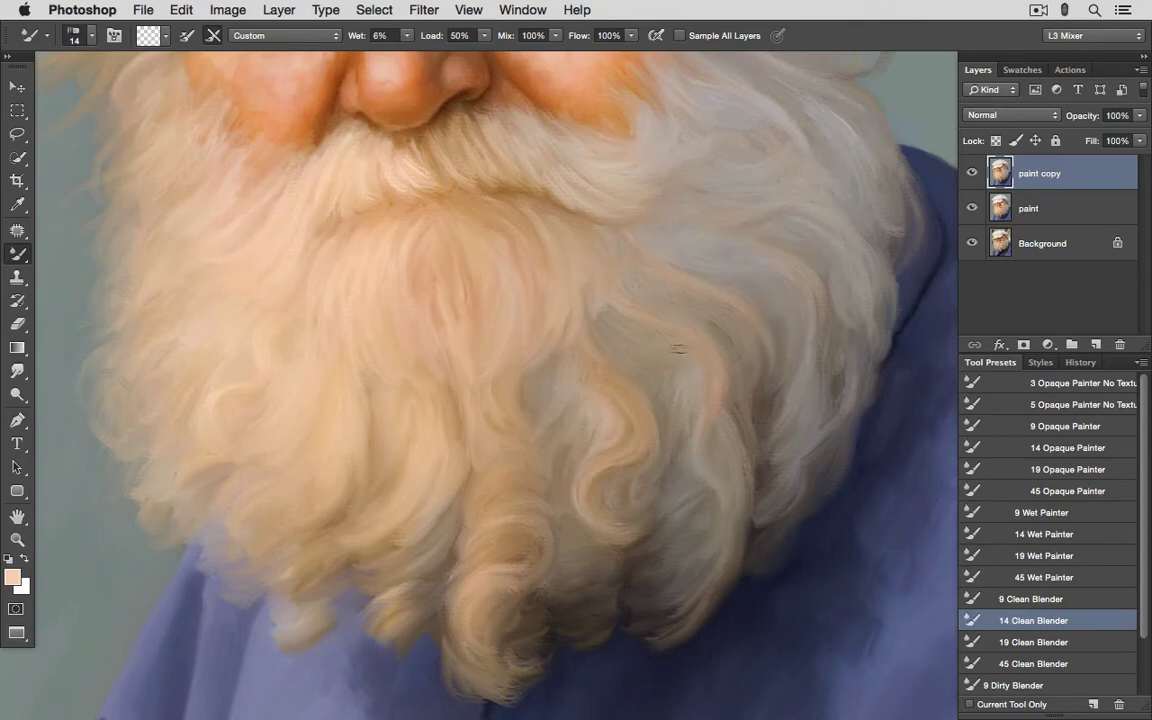
key("super+minus")
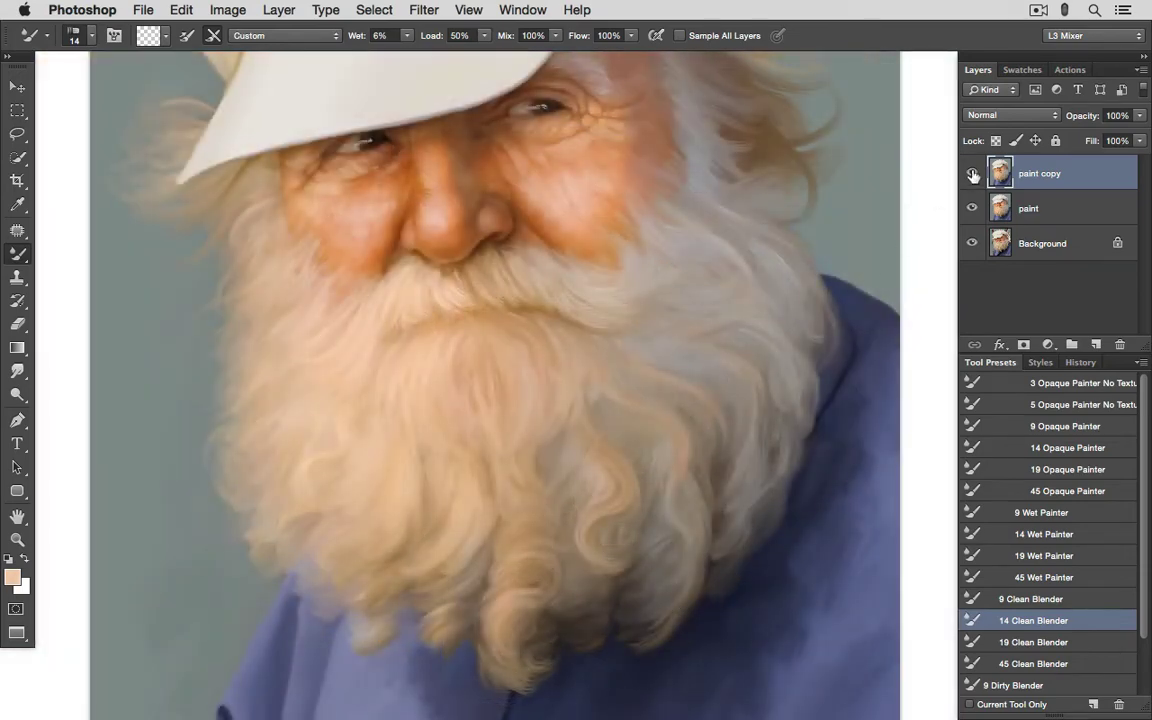
left_click(973, 175)
left_click(972, 174)
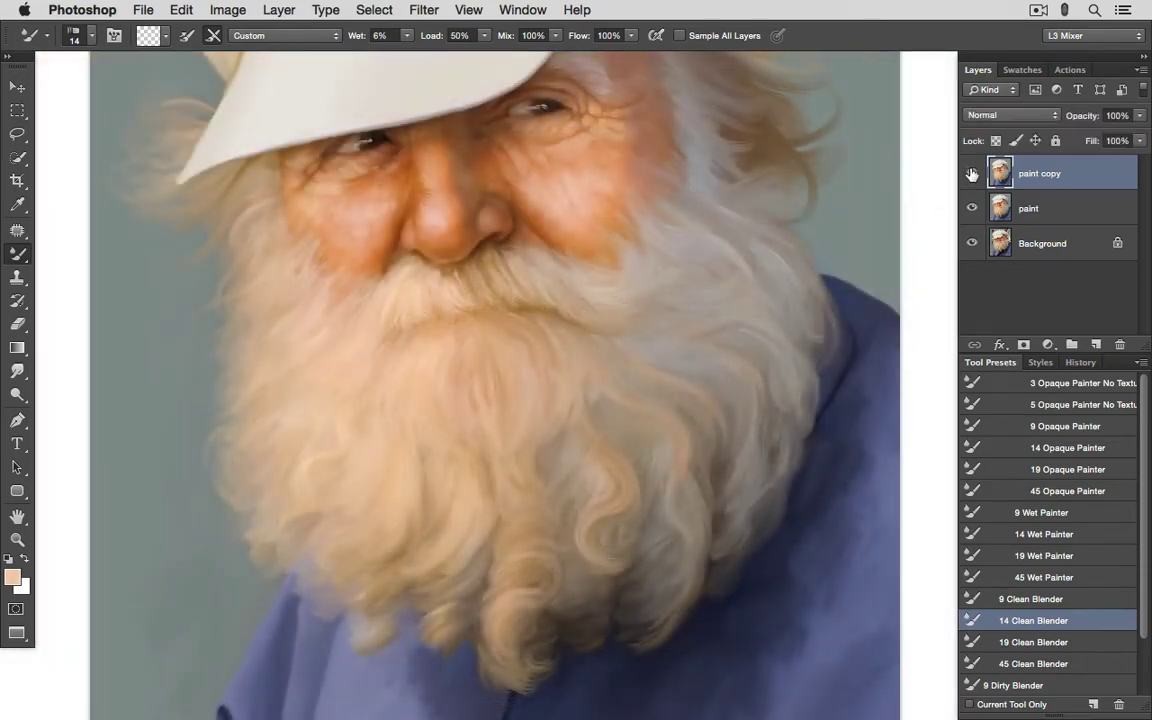
left_click(973, 244, "alt")
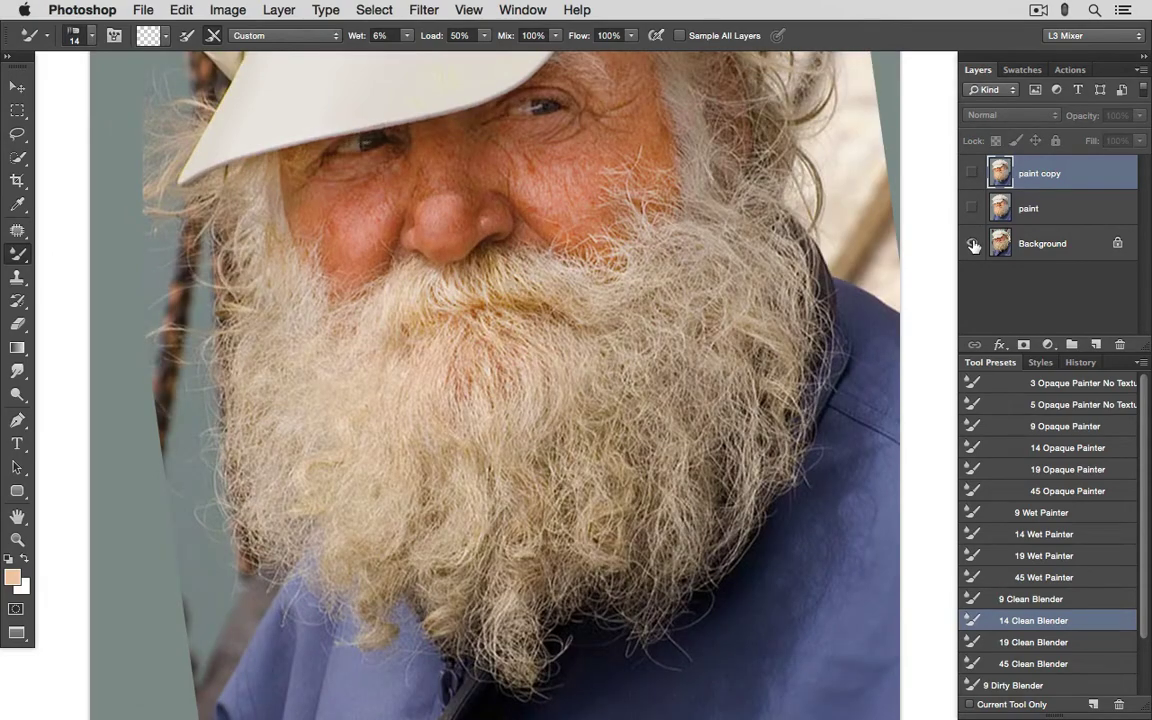
left_click(973, 244, "alt")
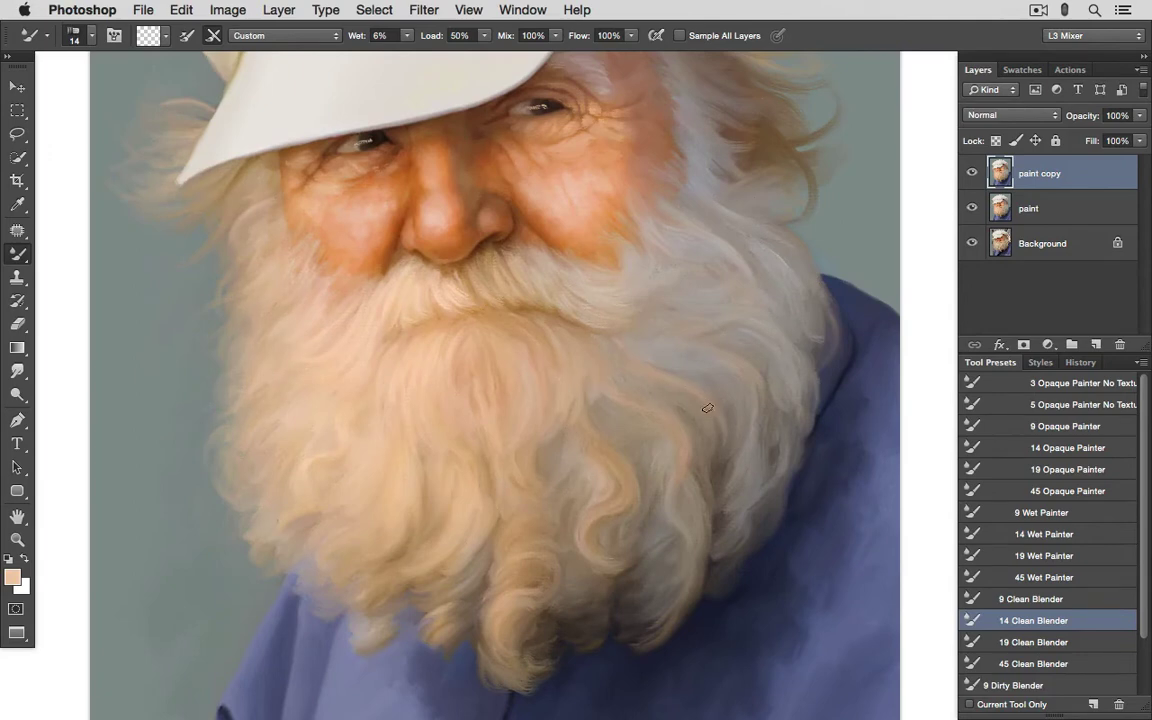
Step: With 14 Opaque Painter, sample greyish-tan and orange-tan beard tones to paint central strands
left_click(1050, 447)
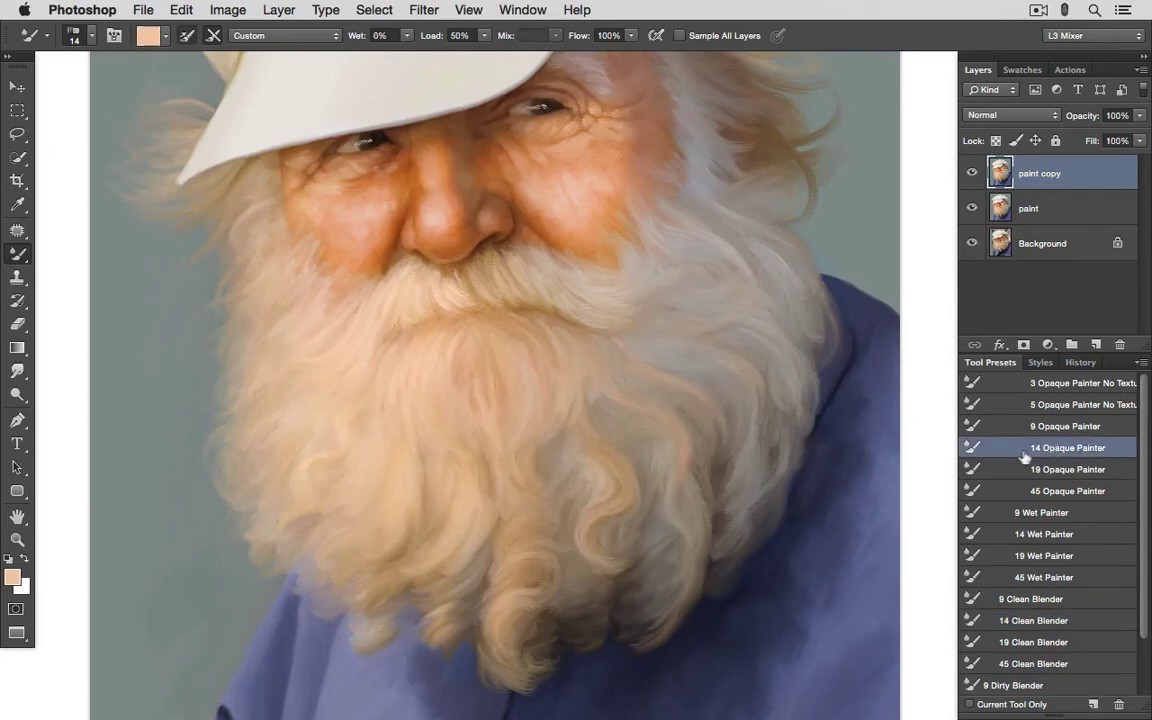
left_click(395, 298, "alt")
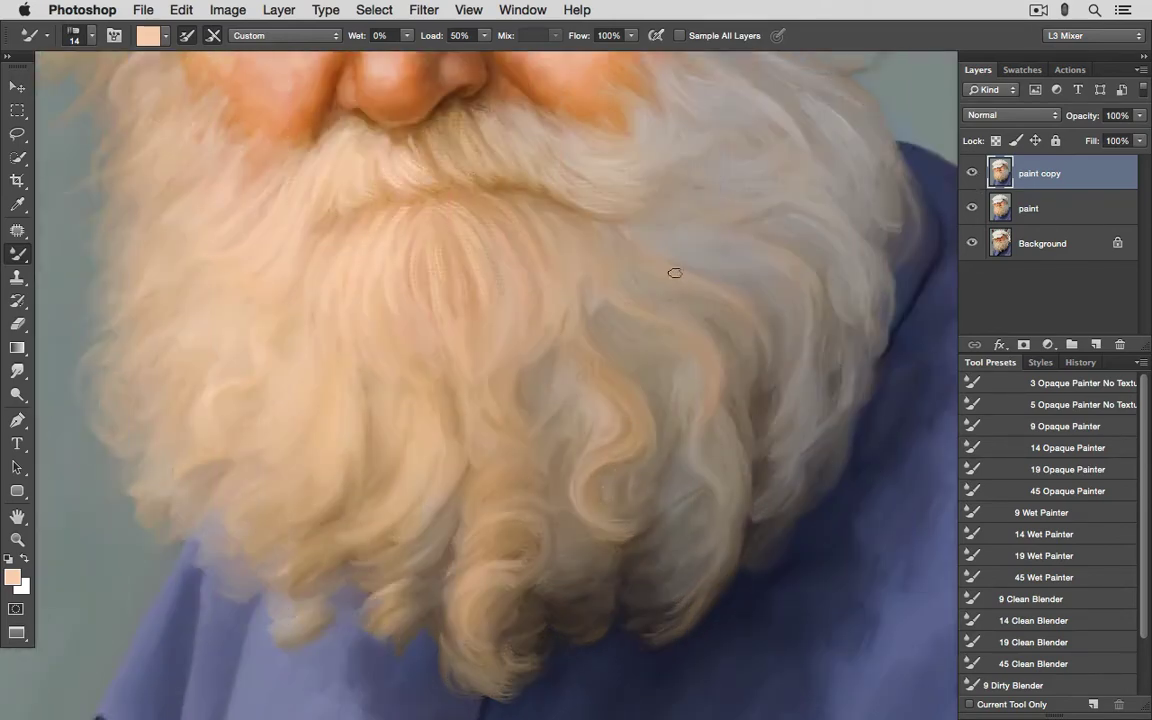
left_click(620, 245, "alt")
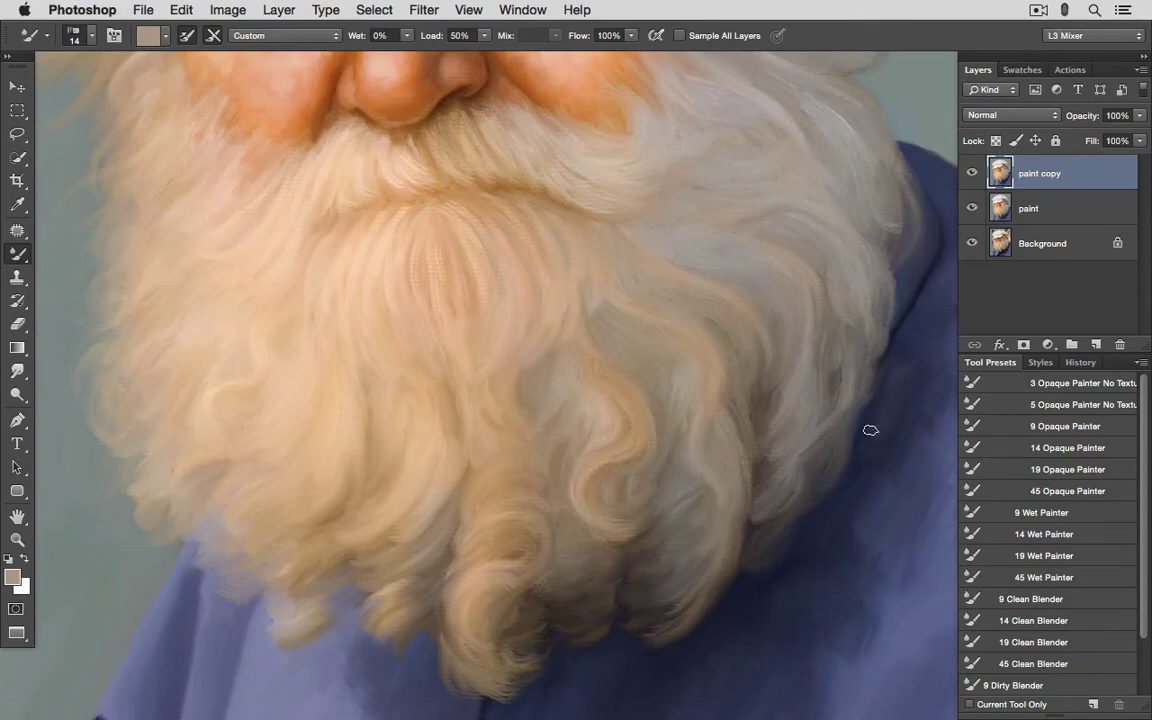
left_click(443, 196, "alt")
Step: Check the painting against the original photo and switch to the 14 Clean Blender preset
left_click(972, 243, "alt")
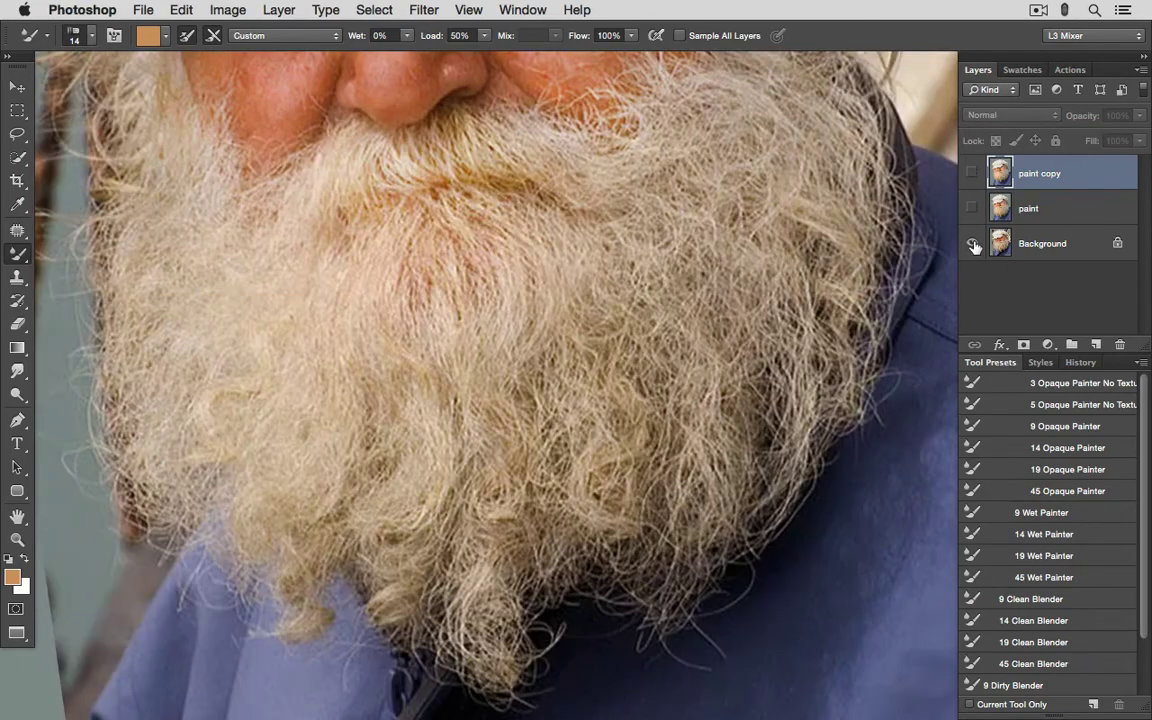
left_click(974, 244, "alt")
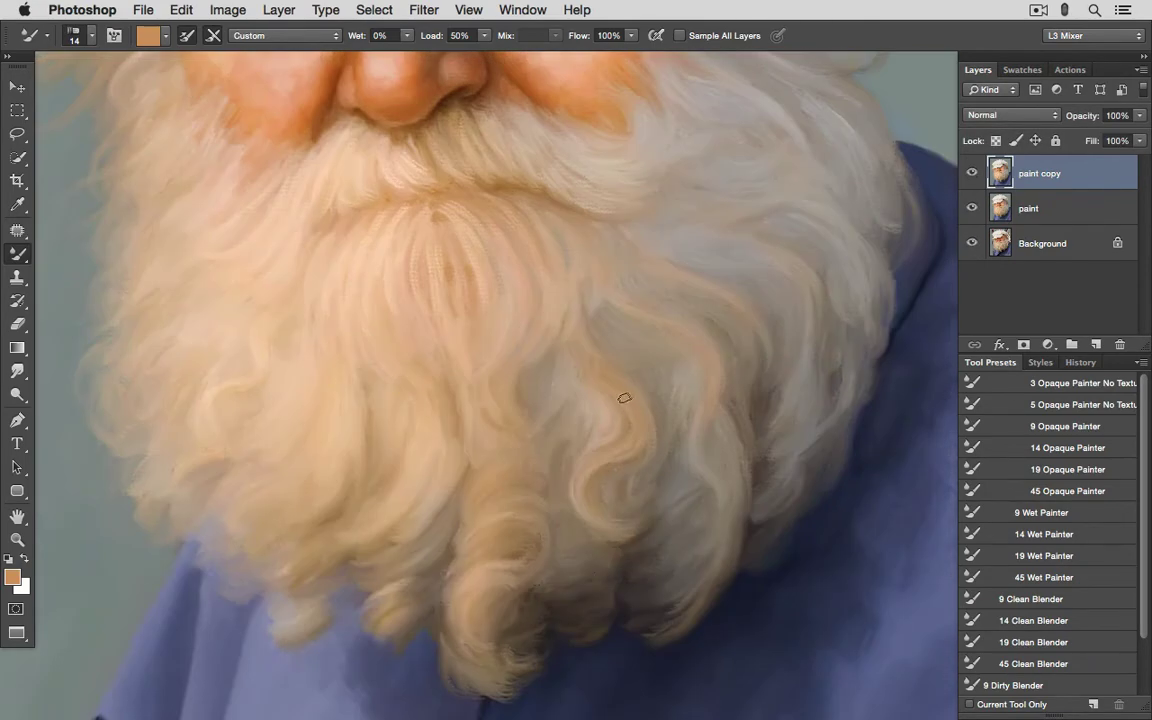
left_click(1015, 621)
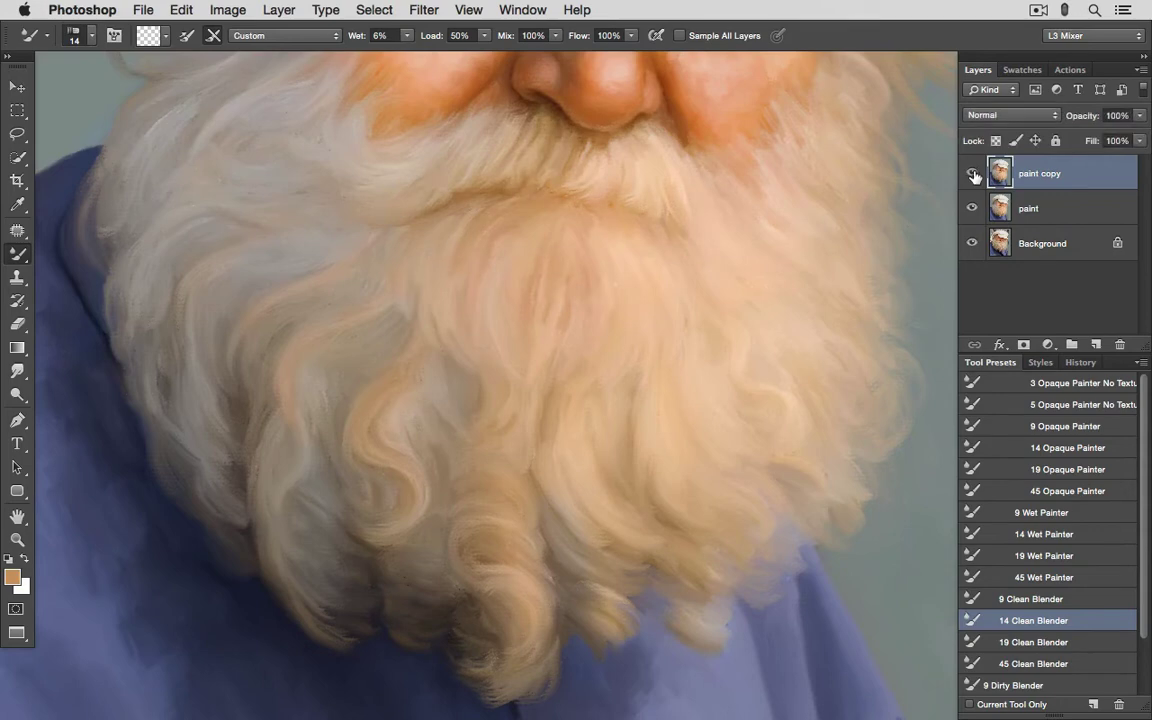
Step: Check the photo, then paint a light peach streak down the beard centre with 19 Opaque Painter
left_click(973, 243, "alt")
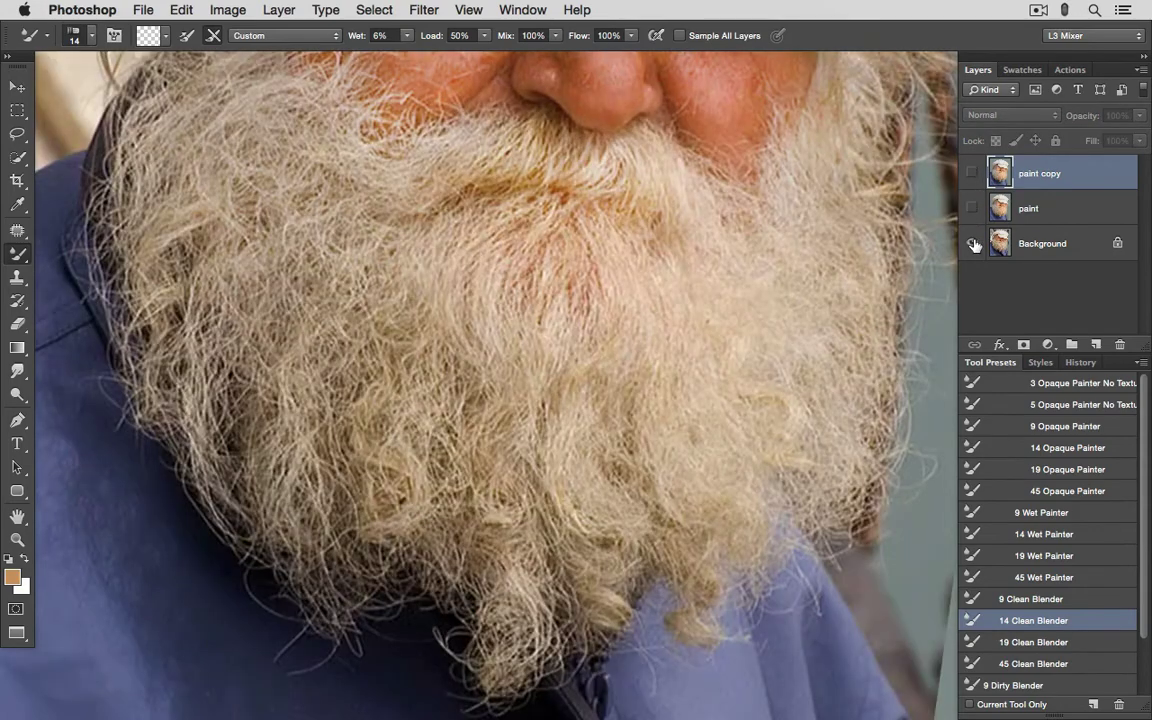
left_click(973, 243, "alt")
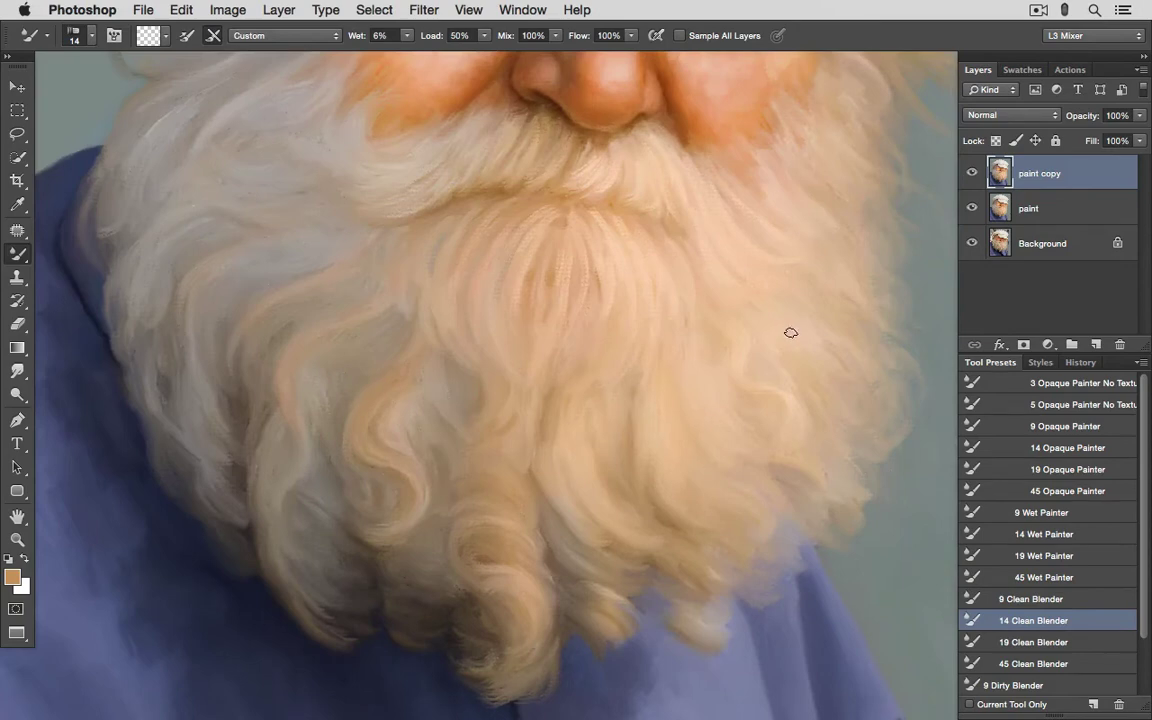
left_click(1053, 470)
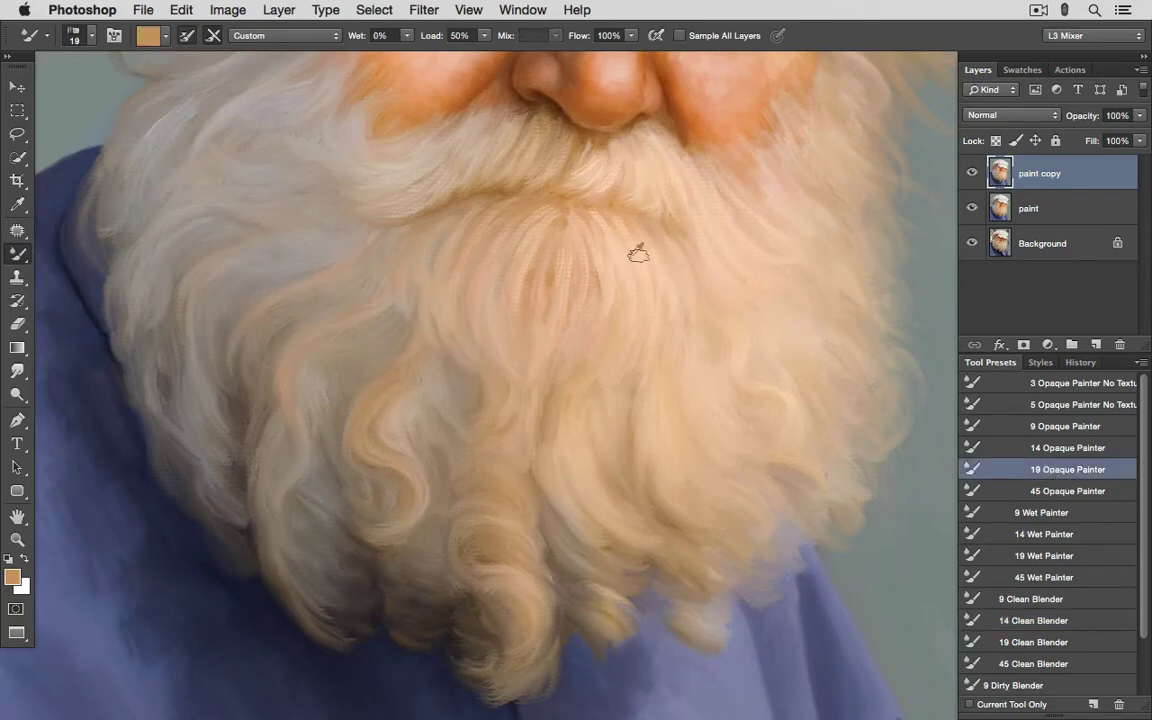
left_click(560, 232, "alt")
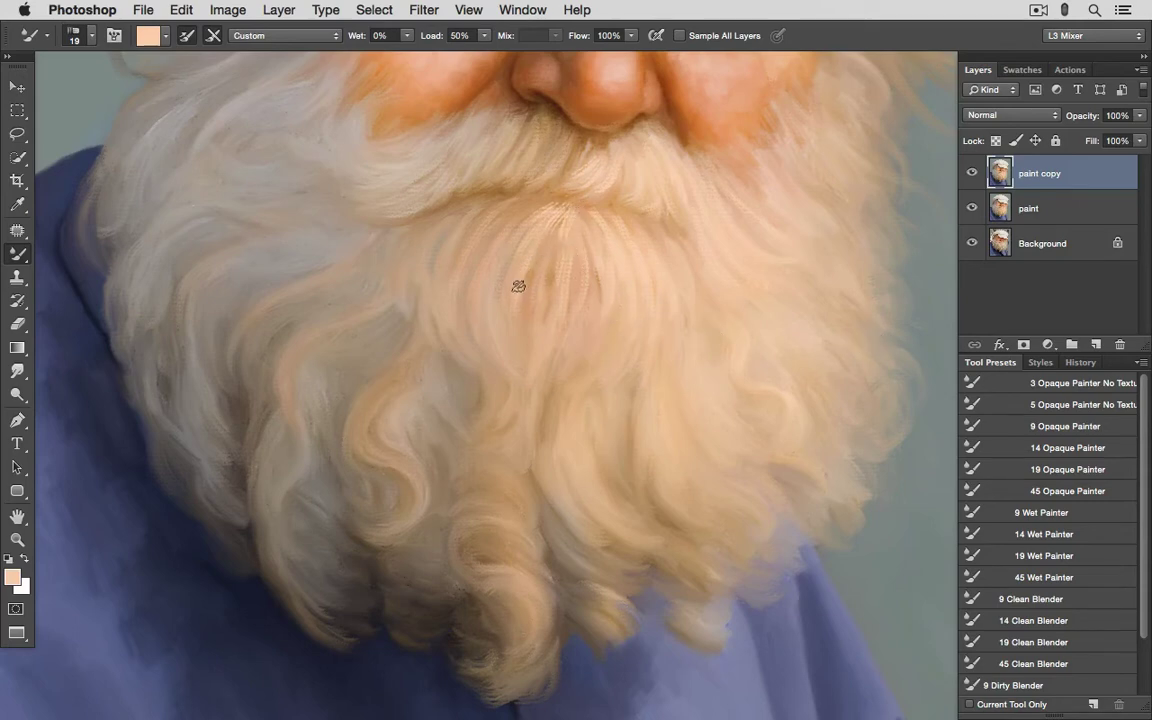
mouse_move(523, 279)
left_mouse_down()
mouse_move(572, 337)
mouse_move(499, 500)
mouse_move(506, 270)
left_mouse_up()
Step: Resample the beard colour, recheck the photo, add a short light strand, and select 19 Clean Blender
left_click(464, 273, "alt")
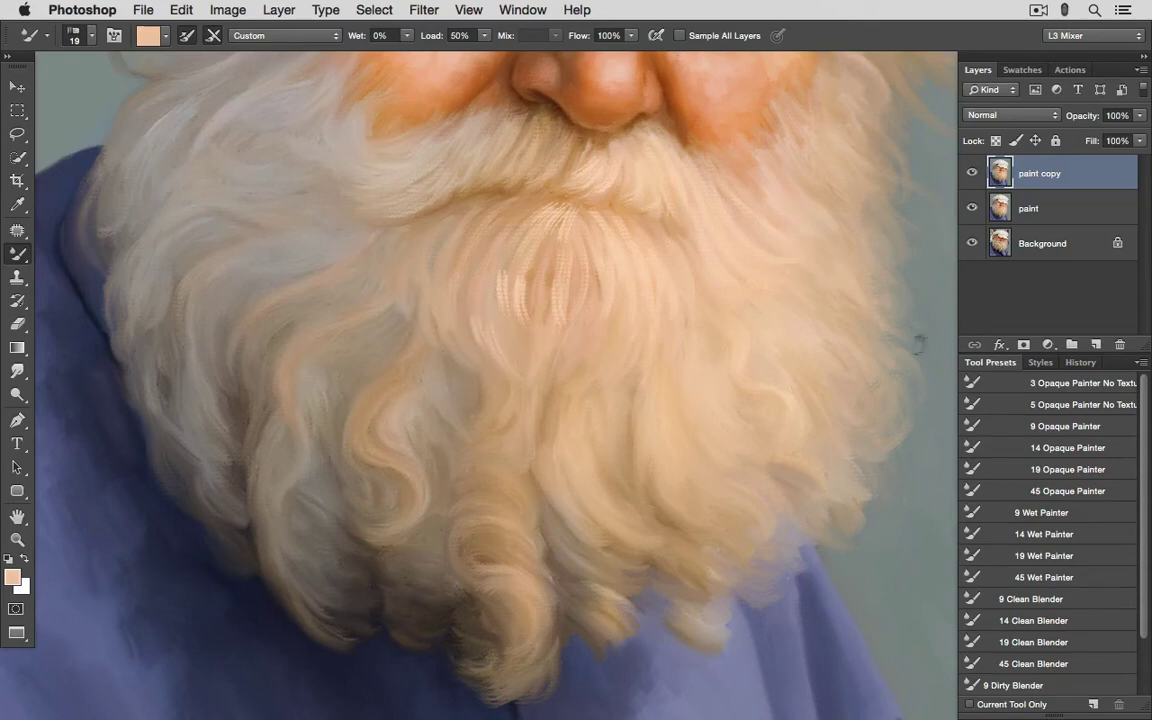
left_click(975, 244, "alt")
left_click(975, 244, "alt")
left_click_drag(567, 344, 566, 385)
left_click(1037, 643)
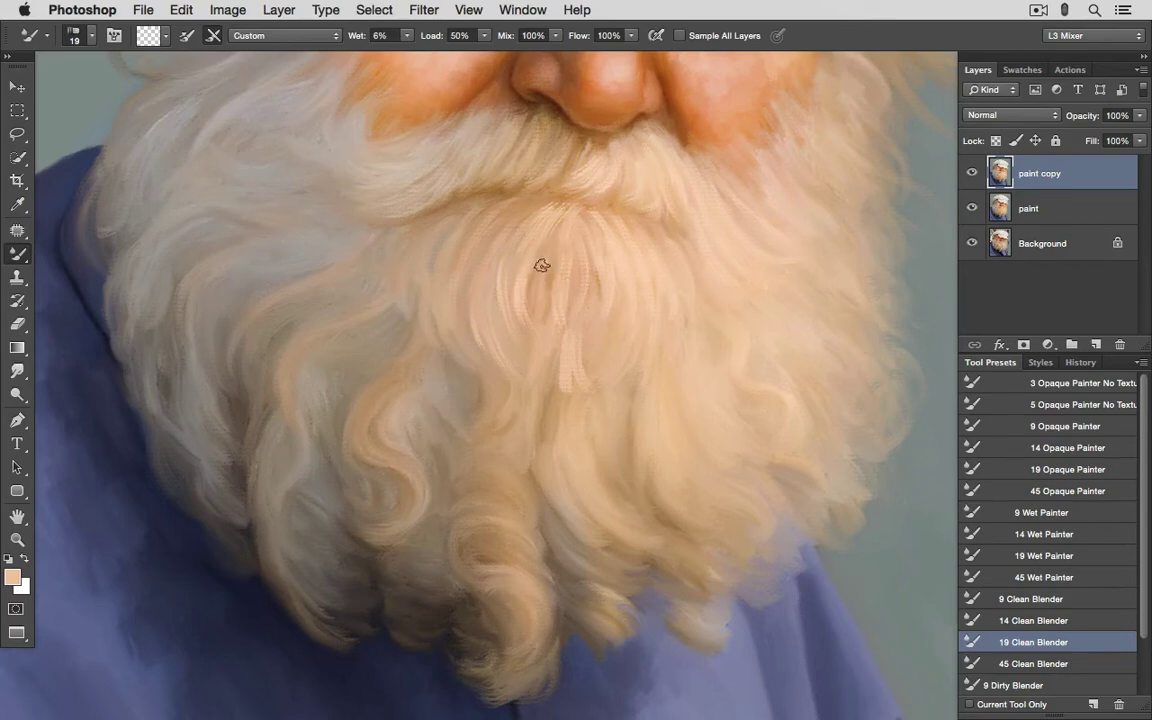
Step: Paint light strokes down the beard centre with 14 Opaque Painter, then select 14 Clean Blender and compare with the photo
left_click(1063, 449)
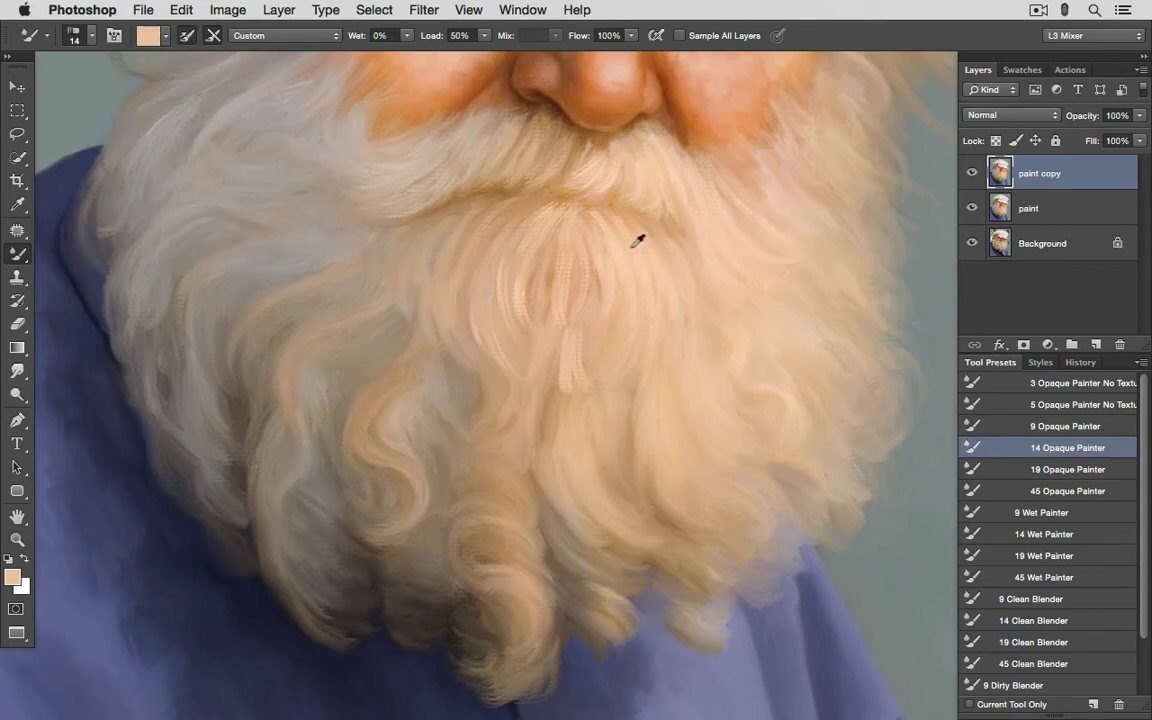
left_click(625, 249, "alt")
left_click_drag(564, 211, 577, 246)
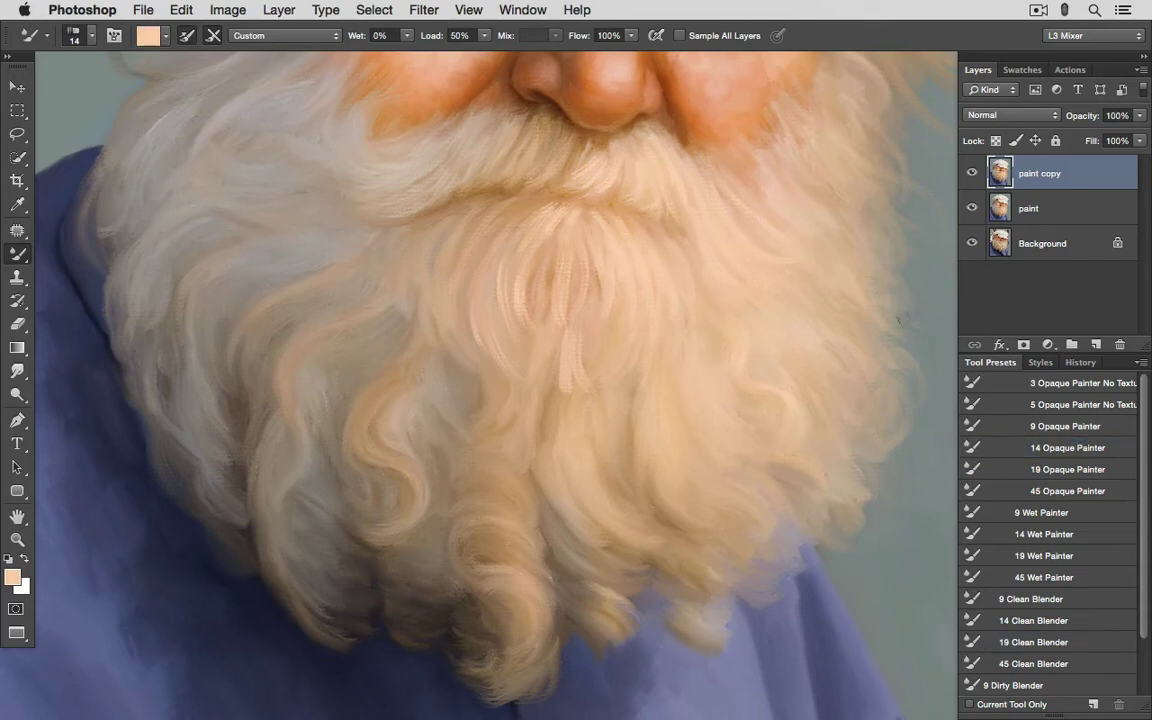
left_click(1028, 621)
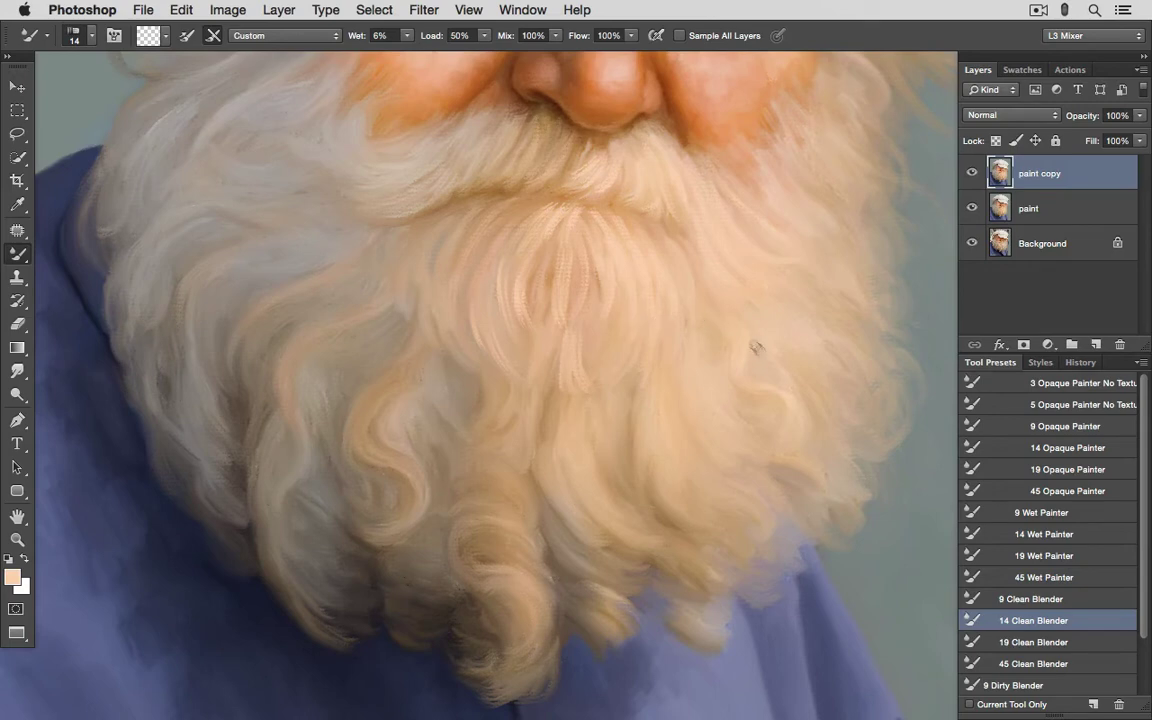
left_click(972, 243, "alt")
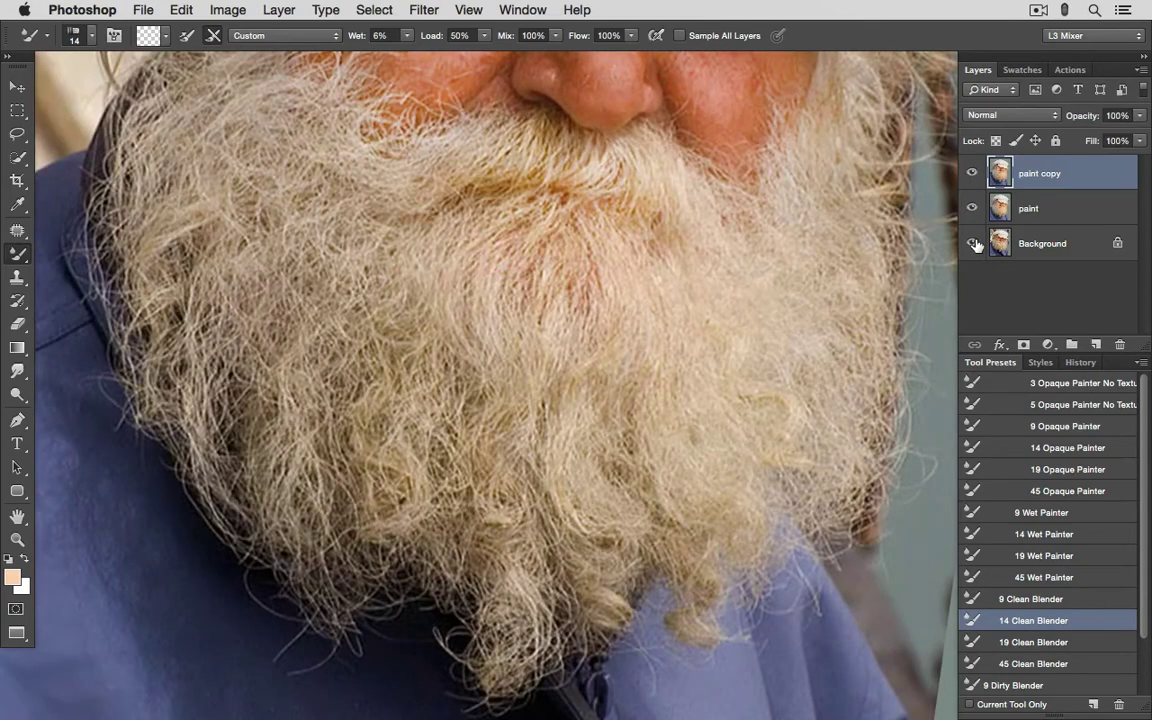
left_click(972, 243, "alt")
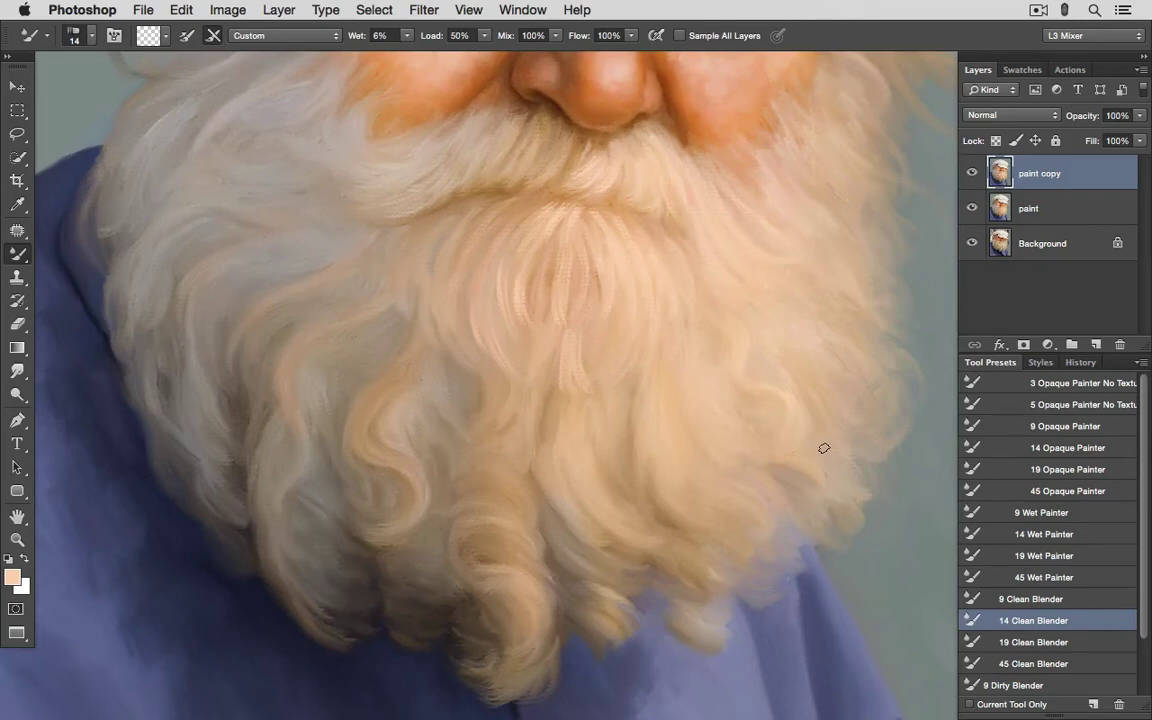
Step: Blend the lower beard curl and sample greyish-tan beard colour, alternating 14 Opaque Painter with 14/19 Clean Blender
scroll(823, 450, "right", 5)
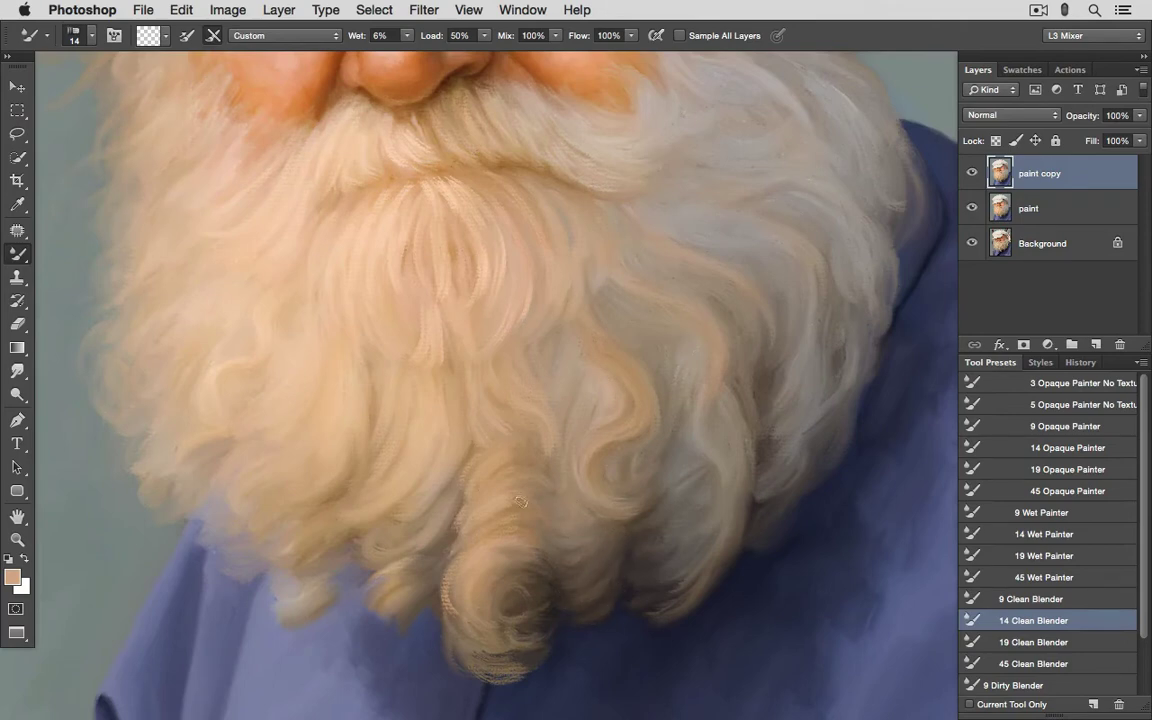
left_click_drag(497, 415, 497, 465)
left_click(1062, 448)
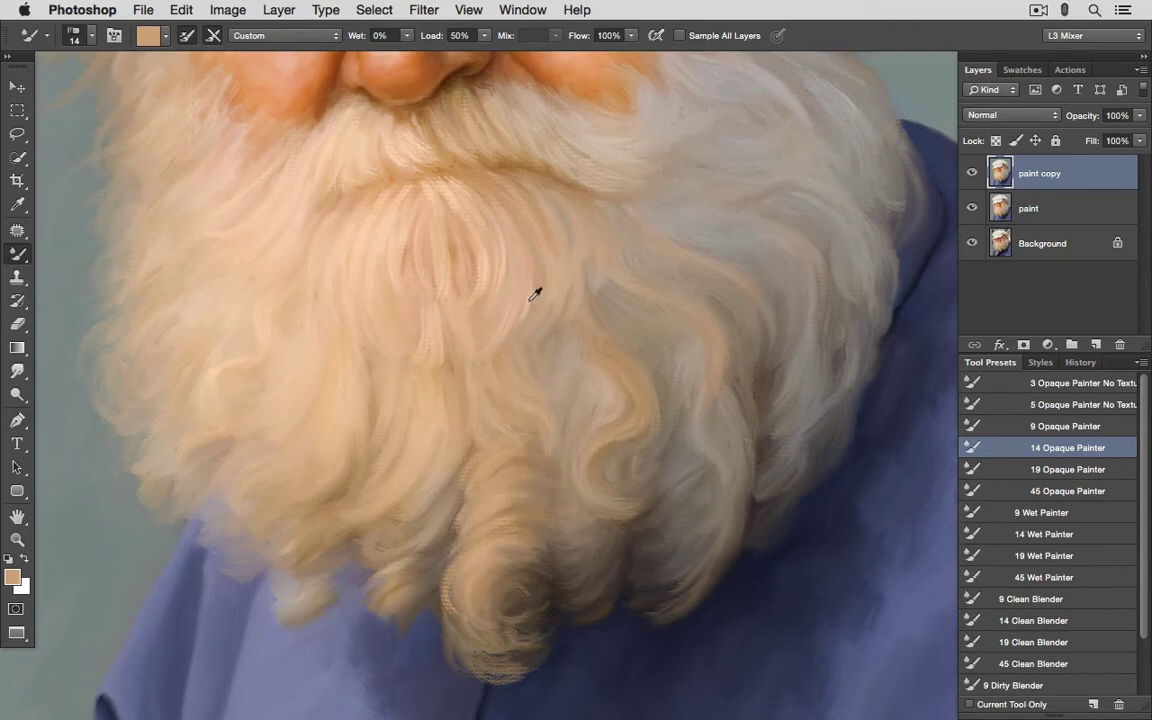
left_click(622, 345, "alt")
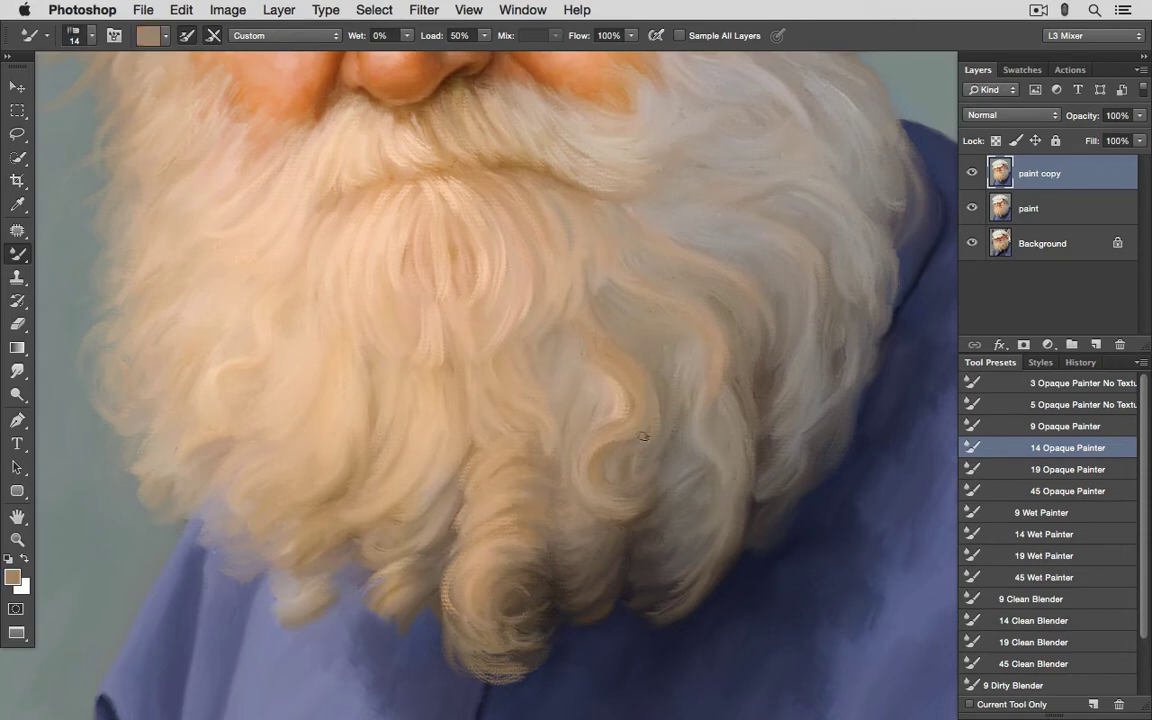
left_click(1033, 620)
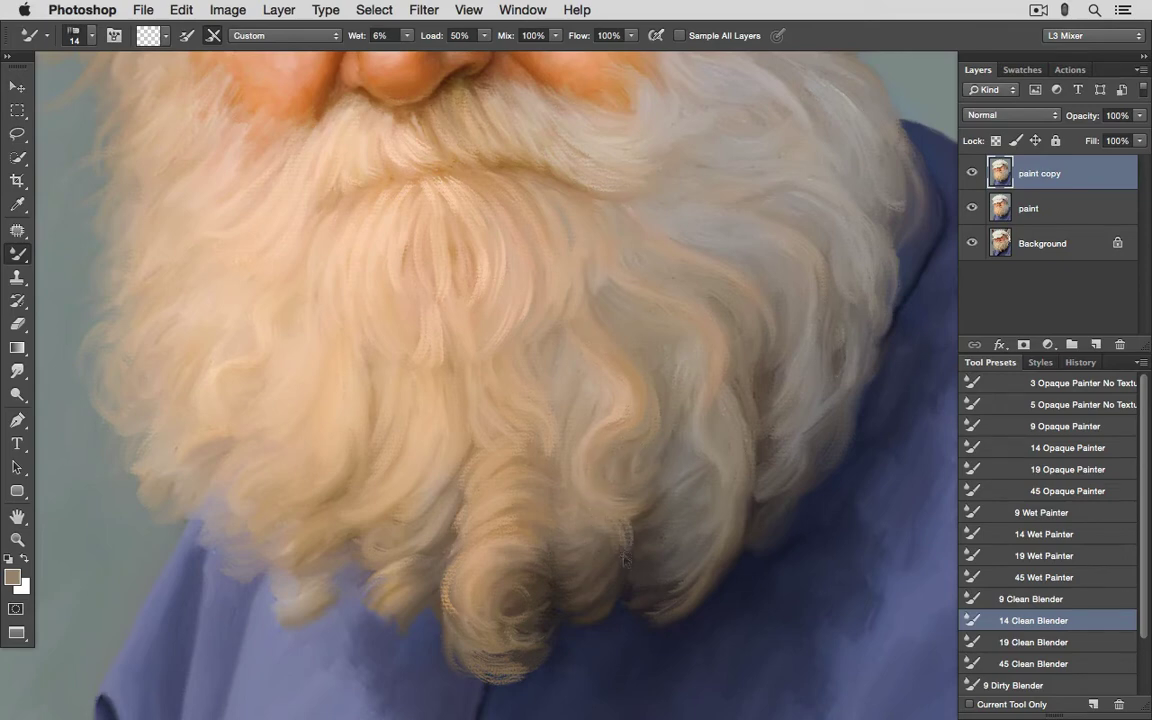
left_click(1057, 450)
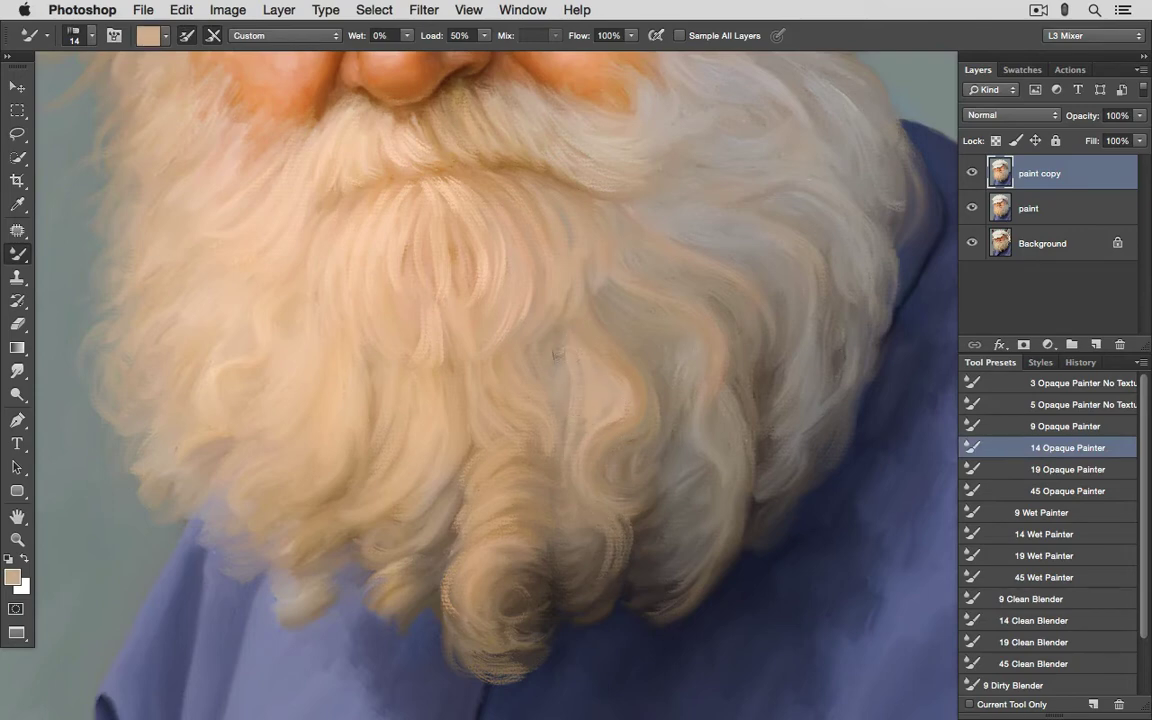
left_click(1040, 642)
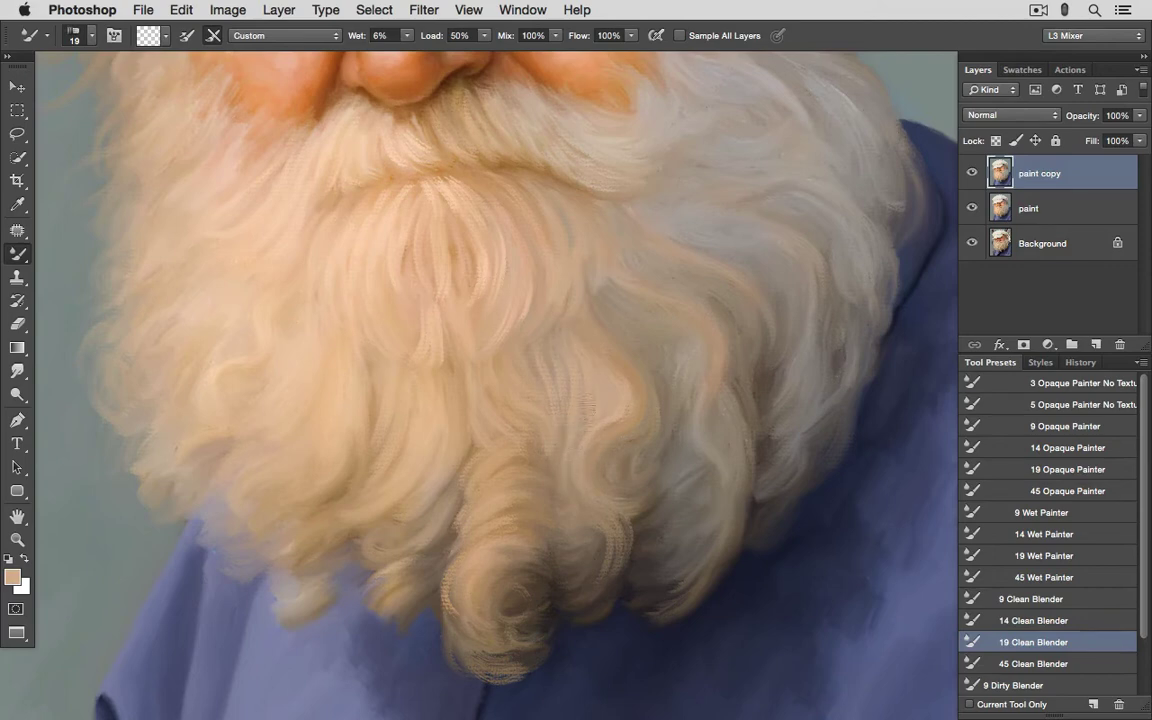
key("F2")
left_click(425, 390, "alt")
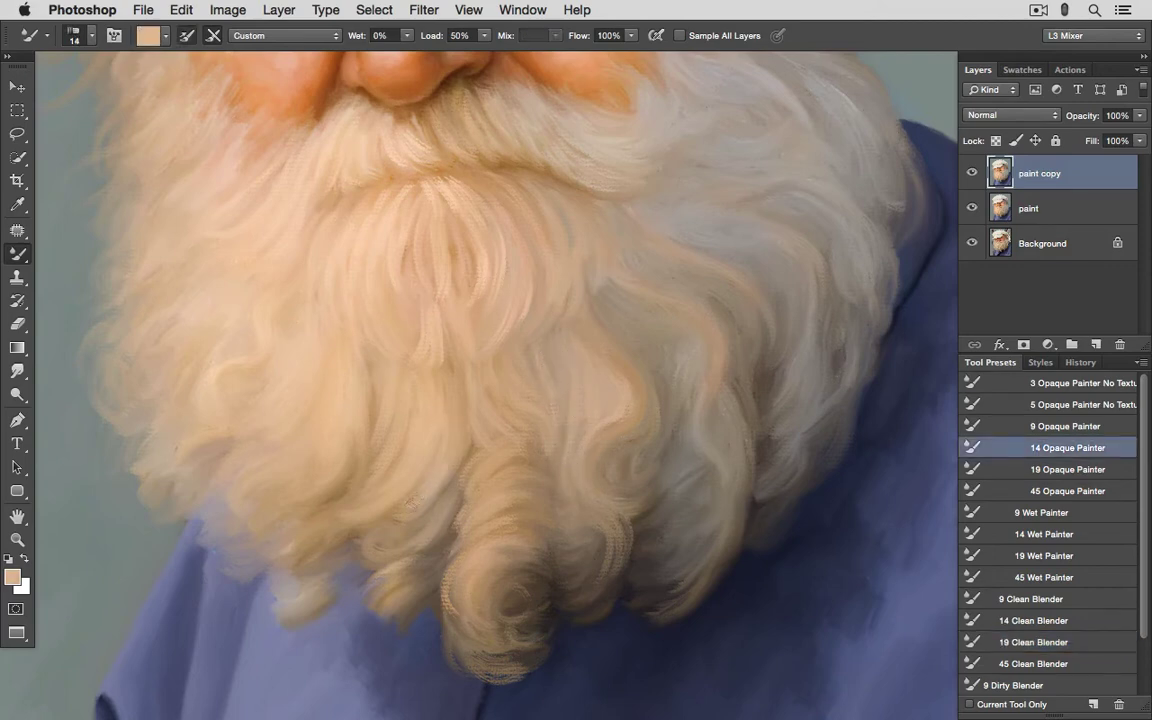
key("F3")
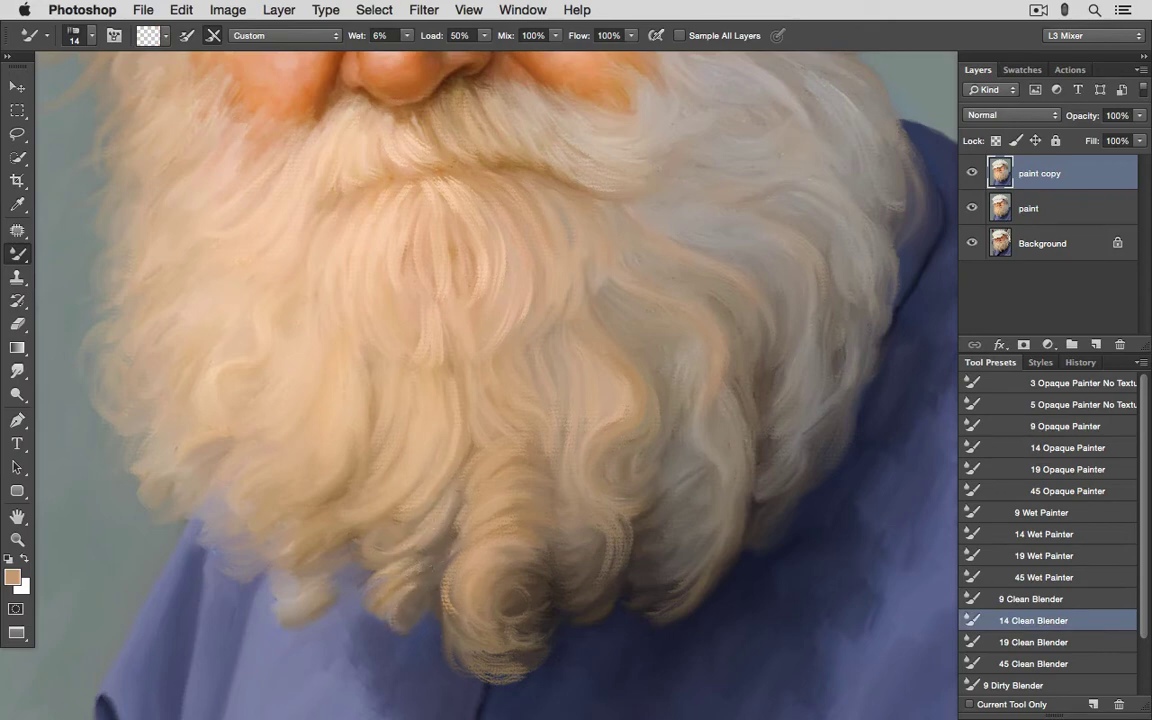
Step: Sample peach and tan beard tones and blend the lower curls with 19 Clean Blender, ending on 14 Opaque Painter
key("F5")
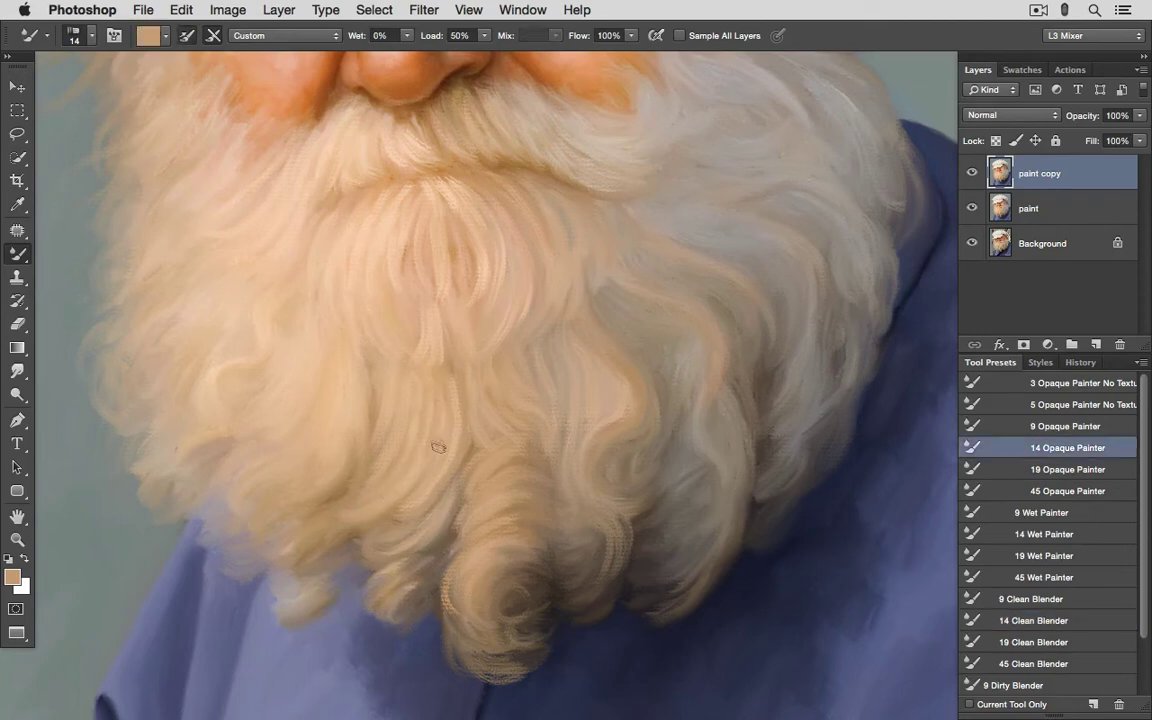
key("F5")
key("F5")
key("F5")
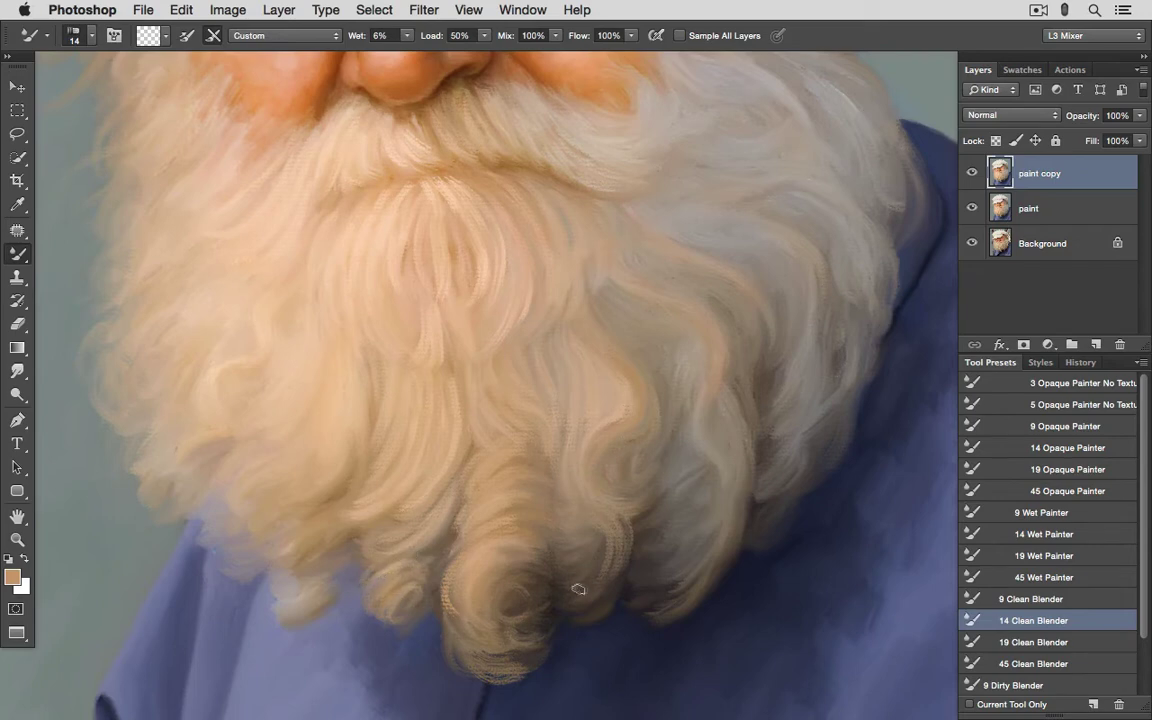
key("F5")
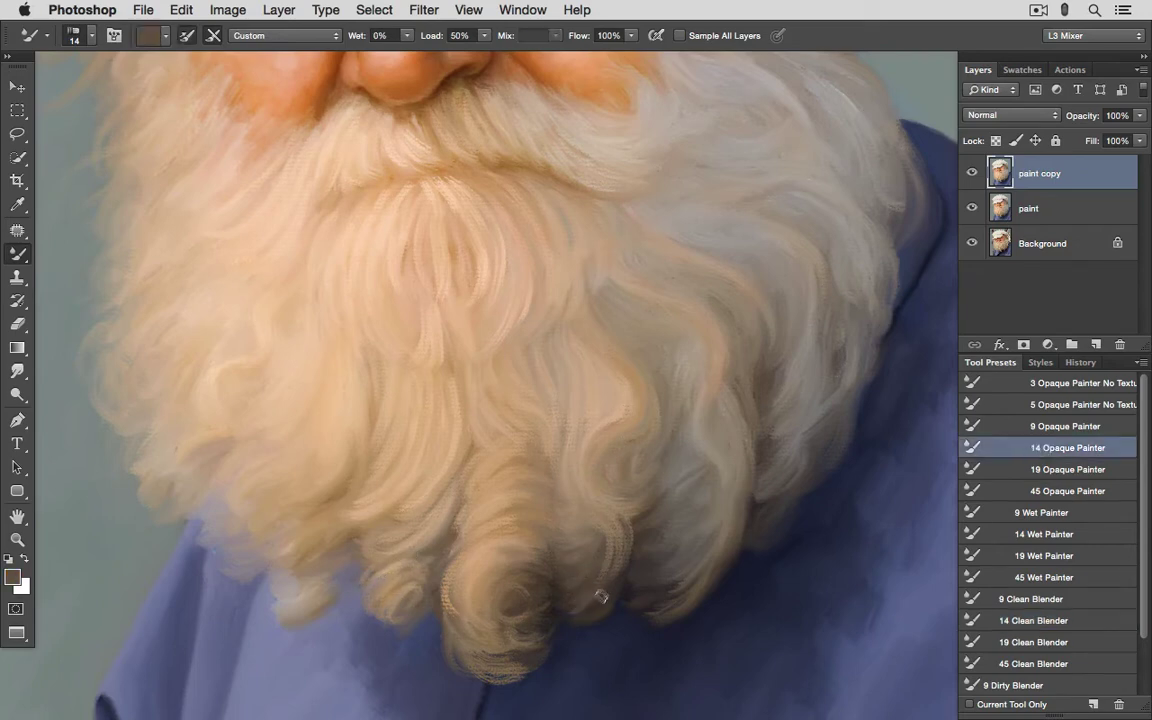
key("F5")
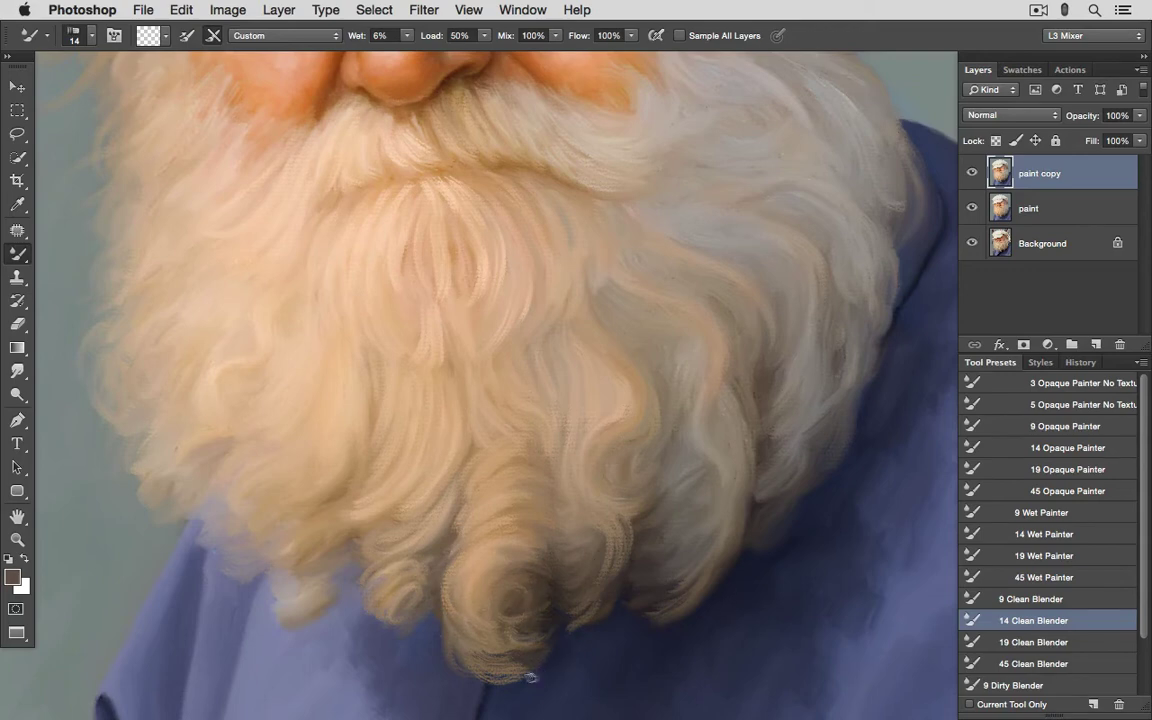
key("F5")
left_click(508, 276, "alt")
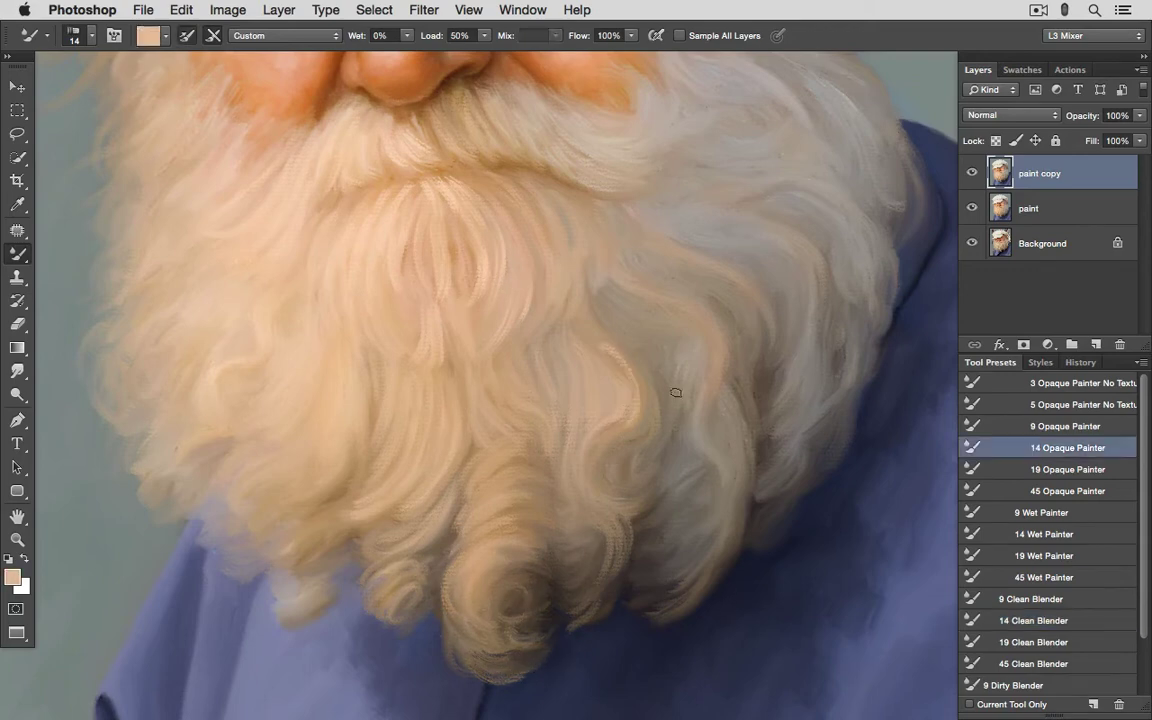
left_click(587, 317, "alt")
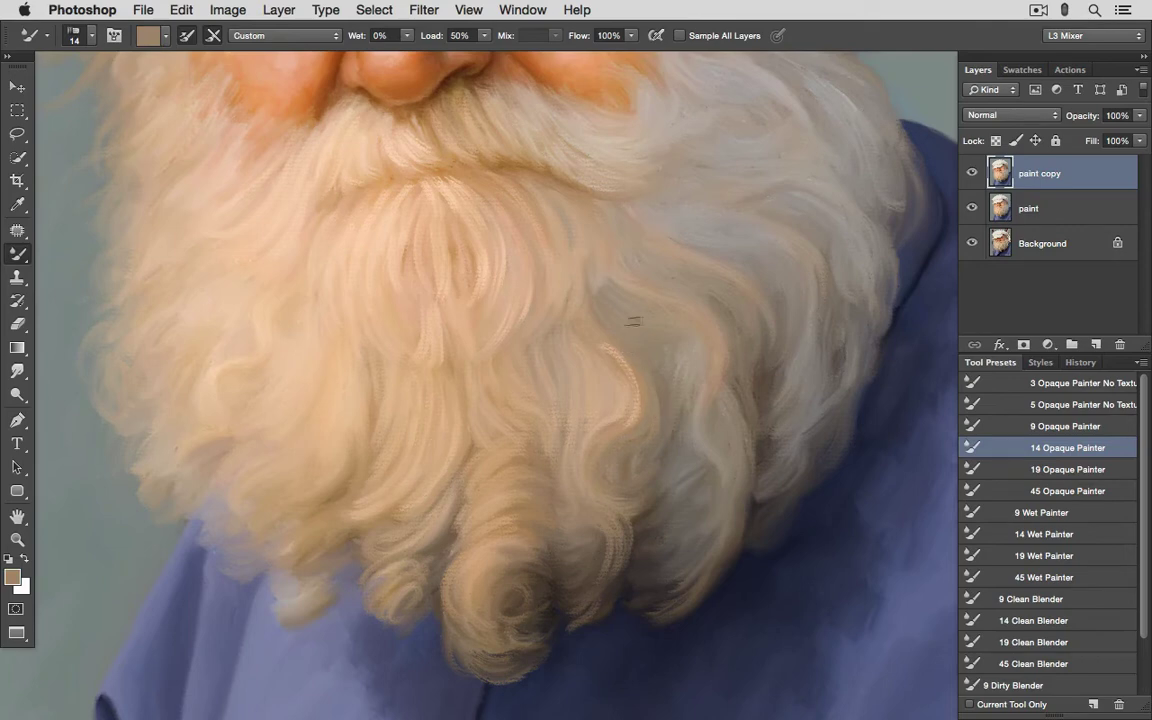
left_click(576, 318, "alt")
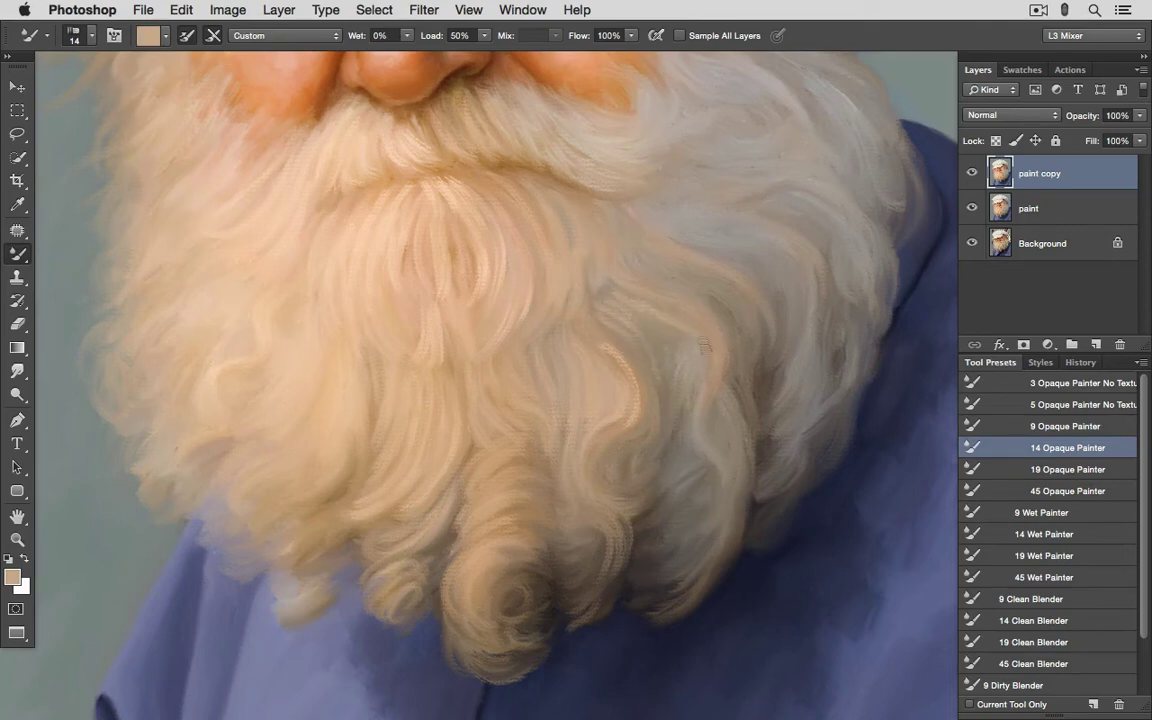
key("F8")
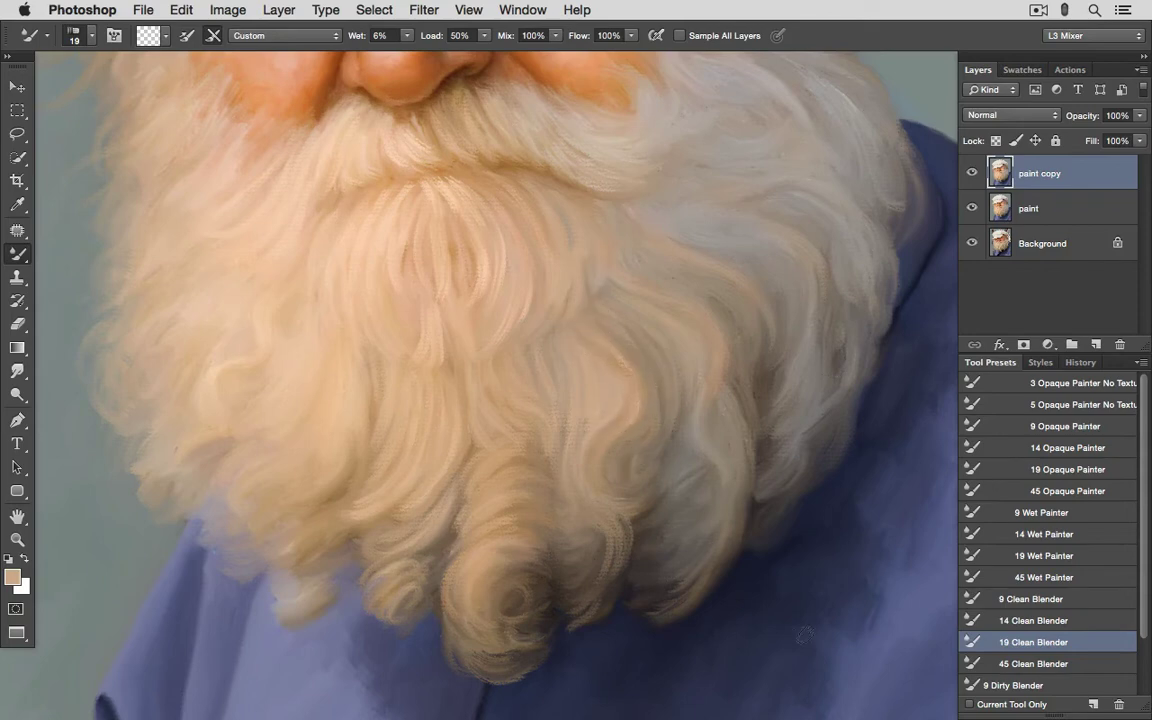
left_click(1067, 448)
key("F3")
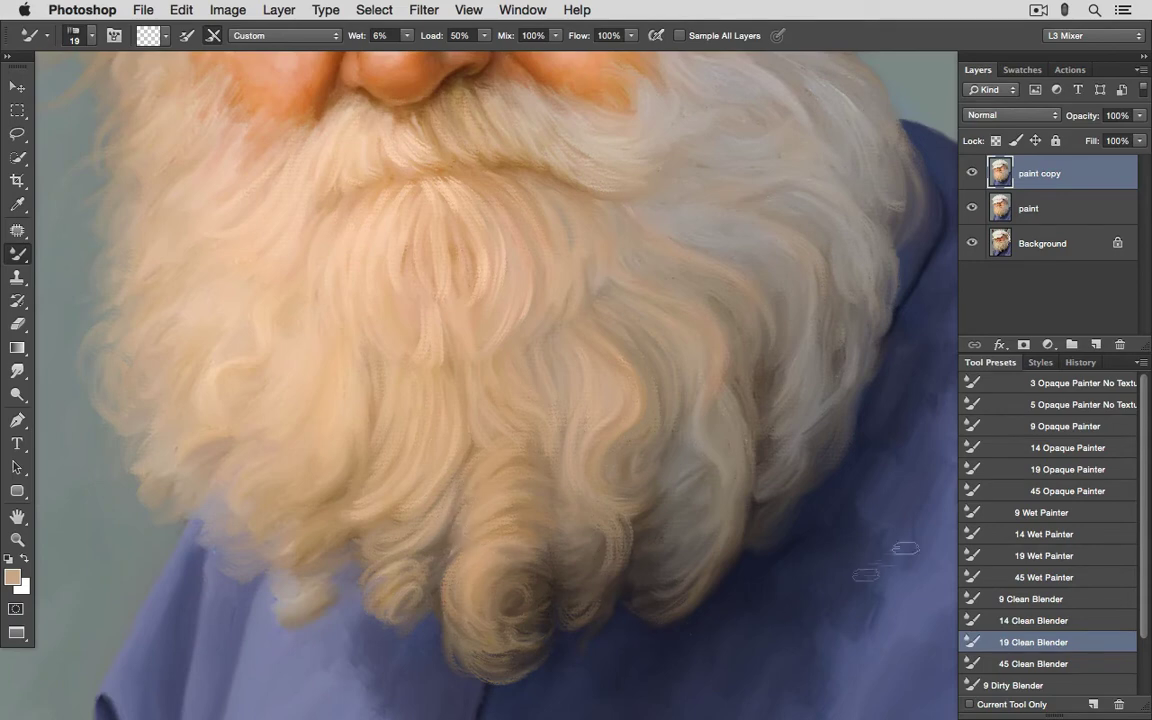
key("F2")
Step: Sample a darker tan and alternate 14 Opaque Painter and 14 Clean Blender to paint and blend beard strands
left_click(560, 318)
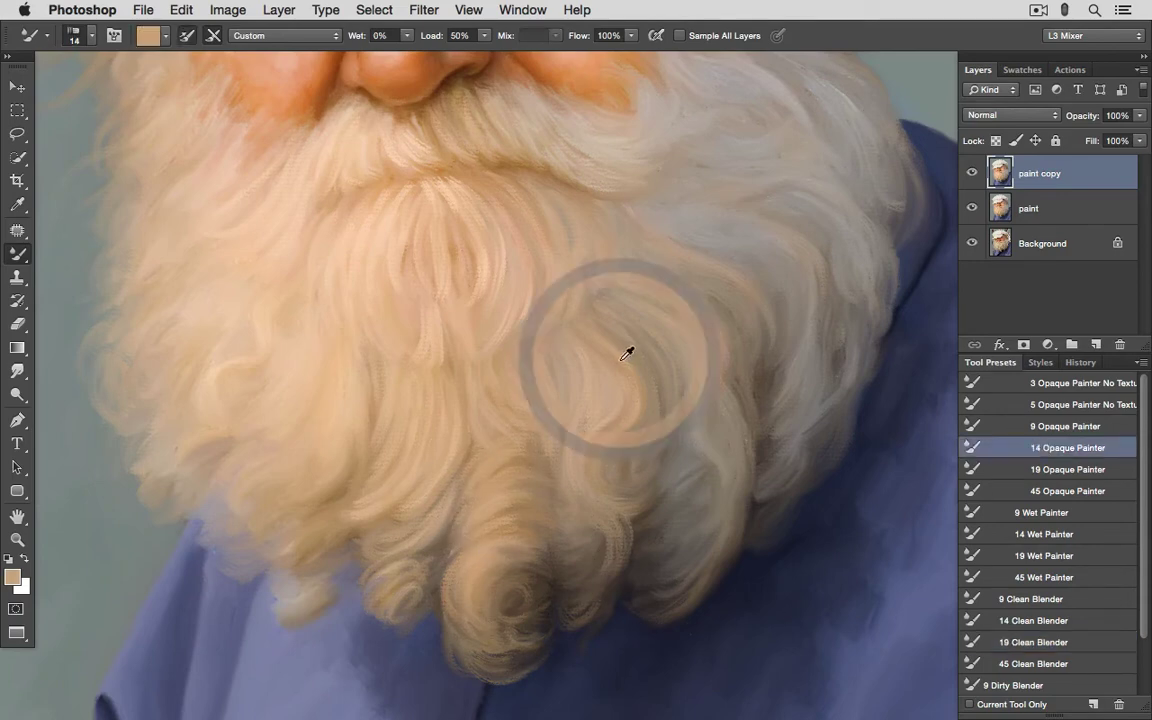
left_click(1033, 620)
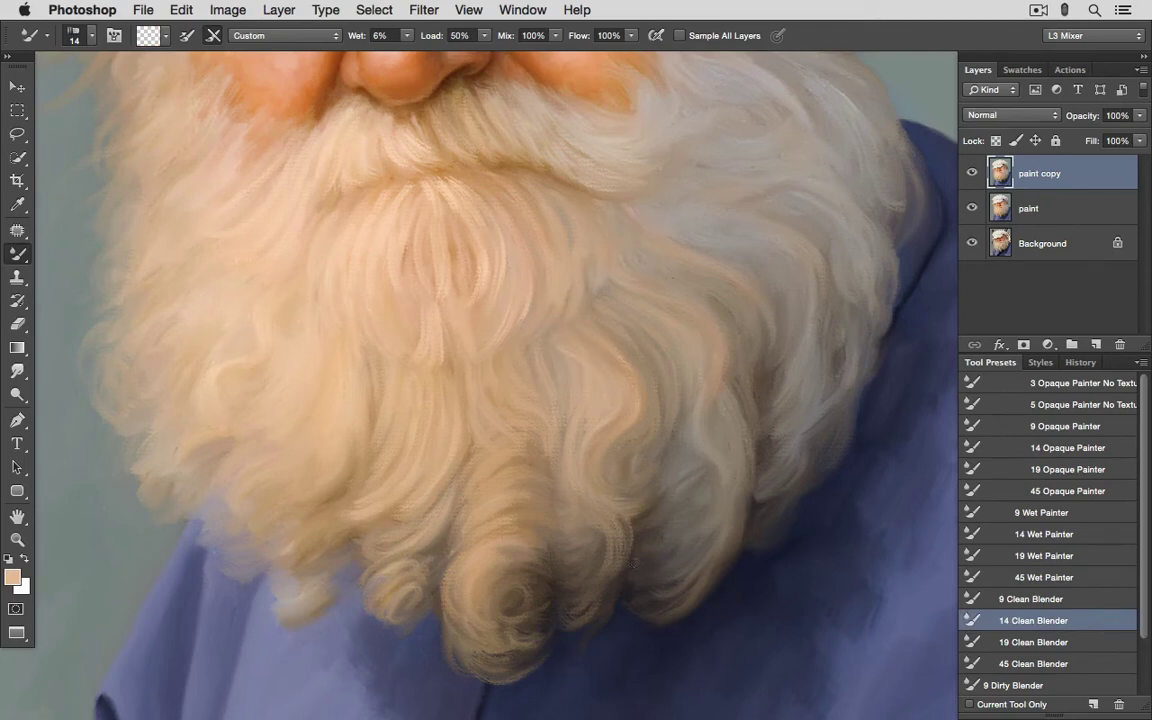
key("F2")
left_click(625, 352, "alt")
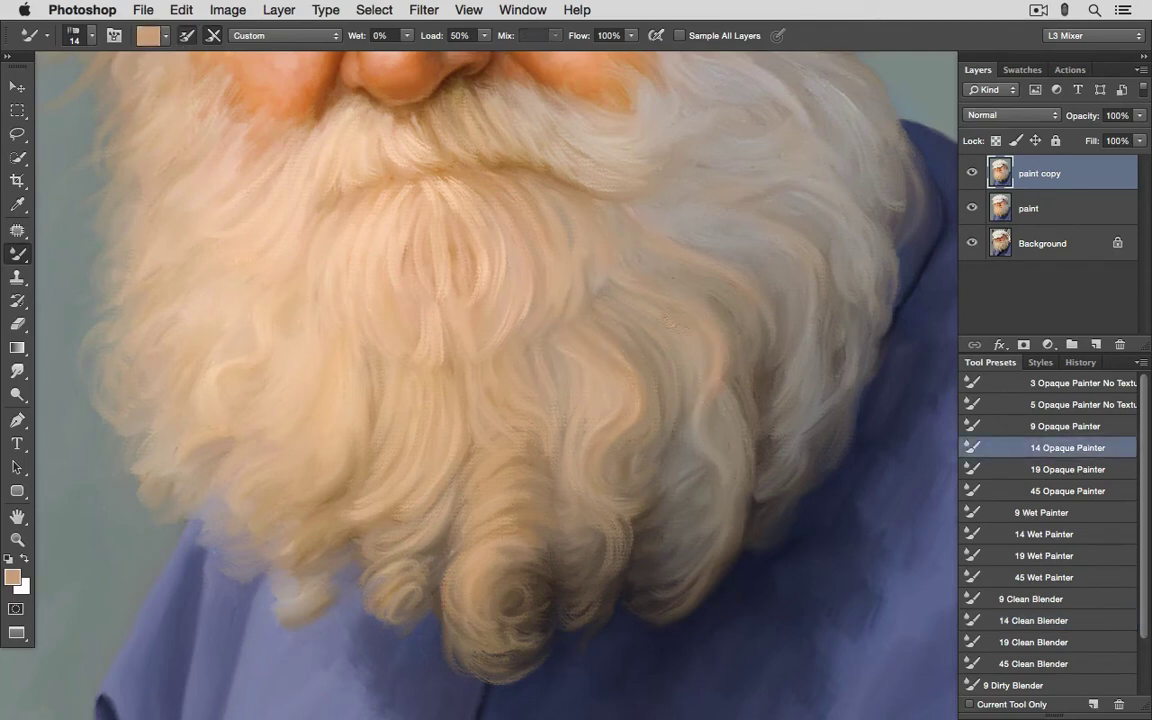
left_click(1030, 620)
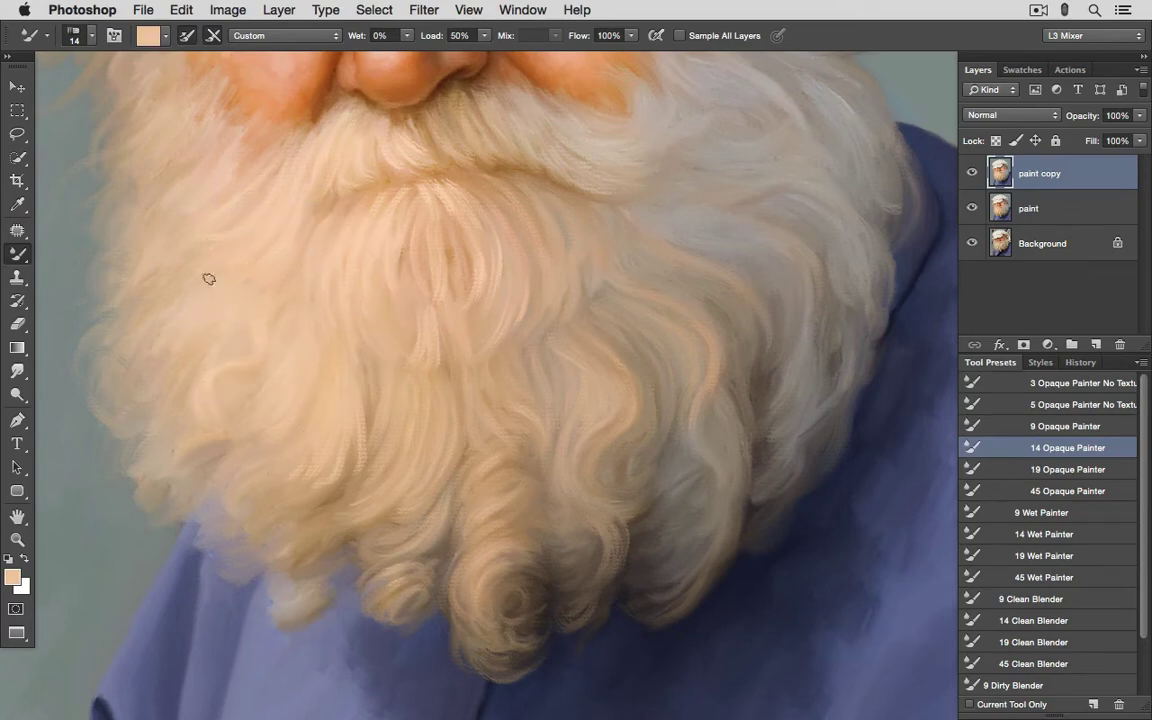
left_click(1025, 620)
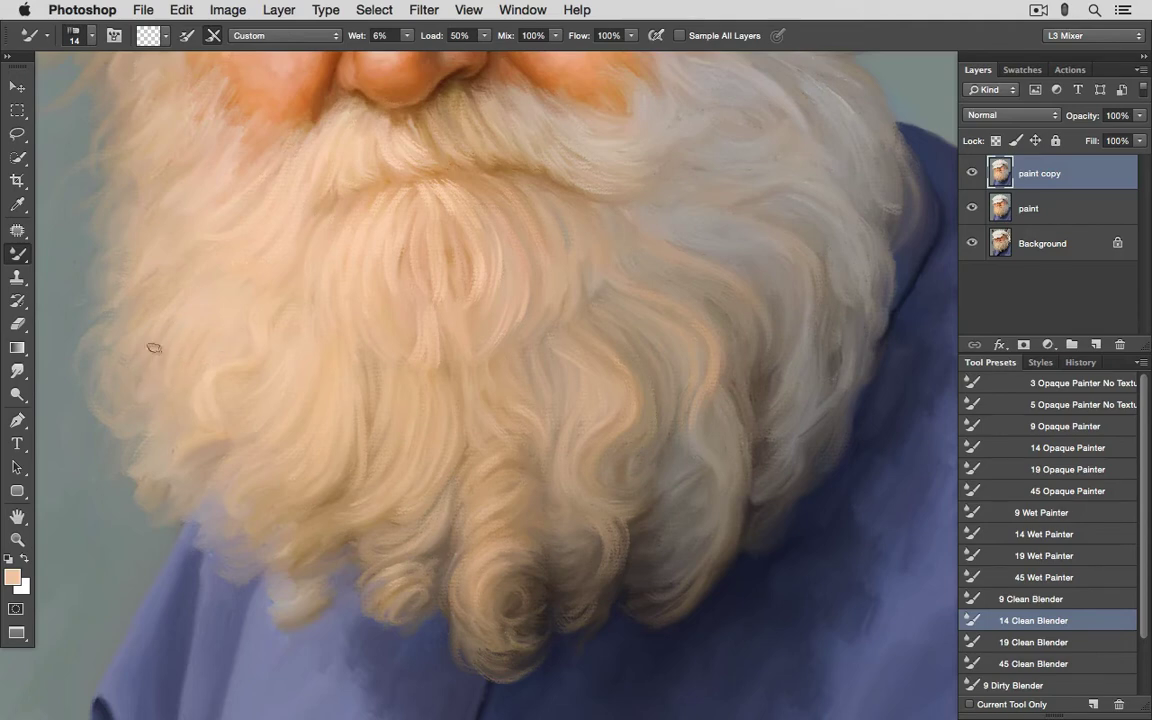
left_click(1021, 446)
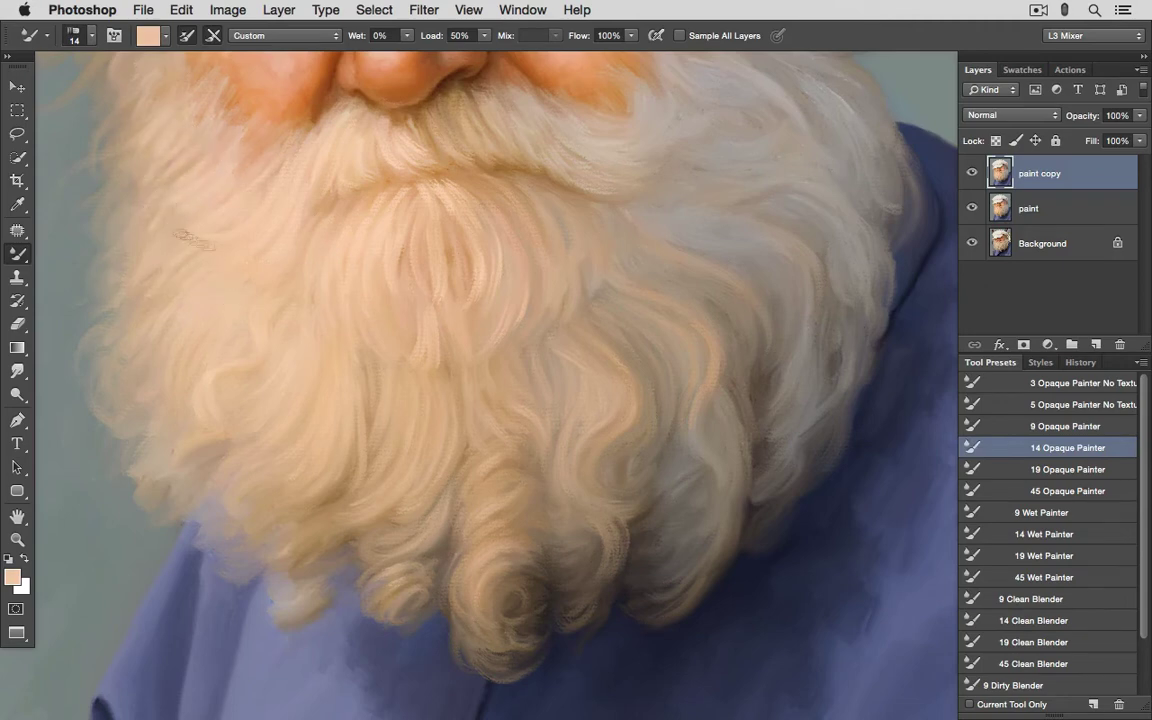
left_click(1023, 619)
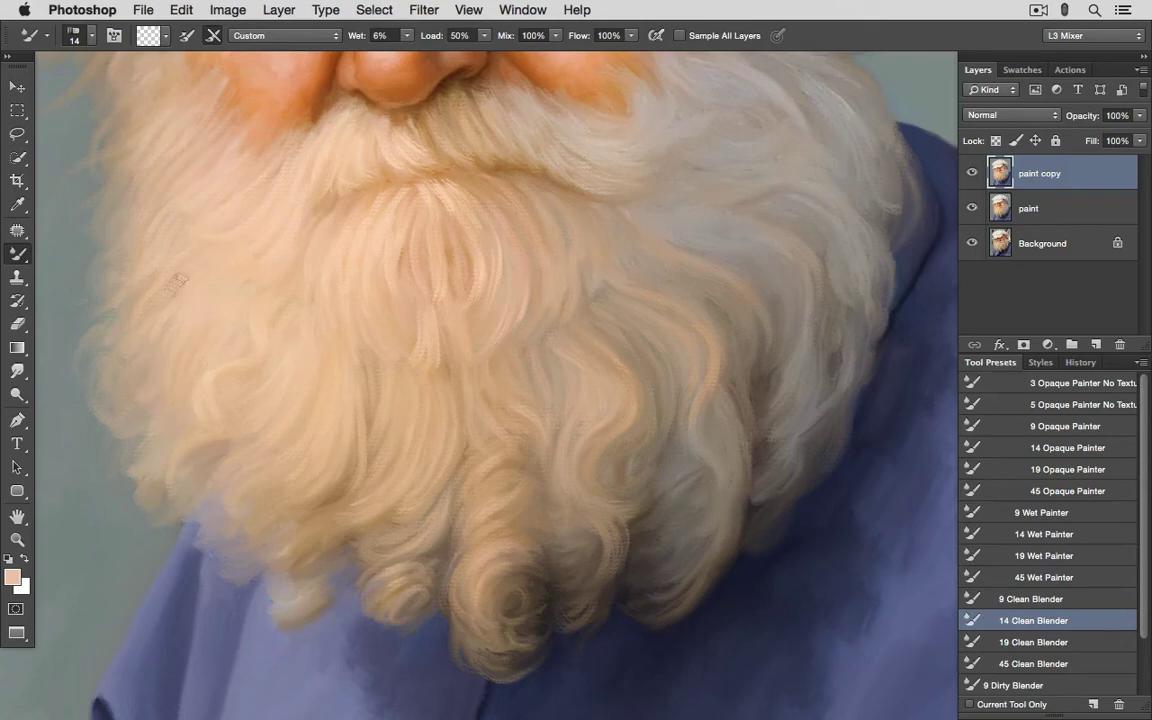
Step: Compare with the photo and paint light peach strands over the upper-left beard with 19 Opaque Painter
left_click(971, 243, "alt")
left_click(971, 243, "alt")
left_click(1067, 469)
mouse_move(180, 160)
left_mouse_down()
mouse_move(200, 154)
mouse_move(165, 150)
left_mouse_up()
left_click(1048, 619)
Step: Paint strands into the lower-left beard with 14 Opaque Painter and blend them with 14 Clean Blender
left_click(1030, 446)
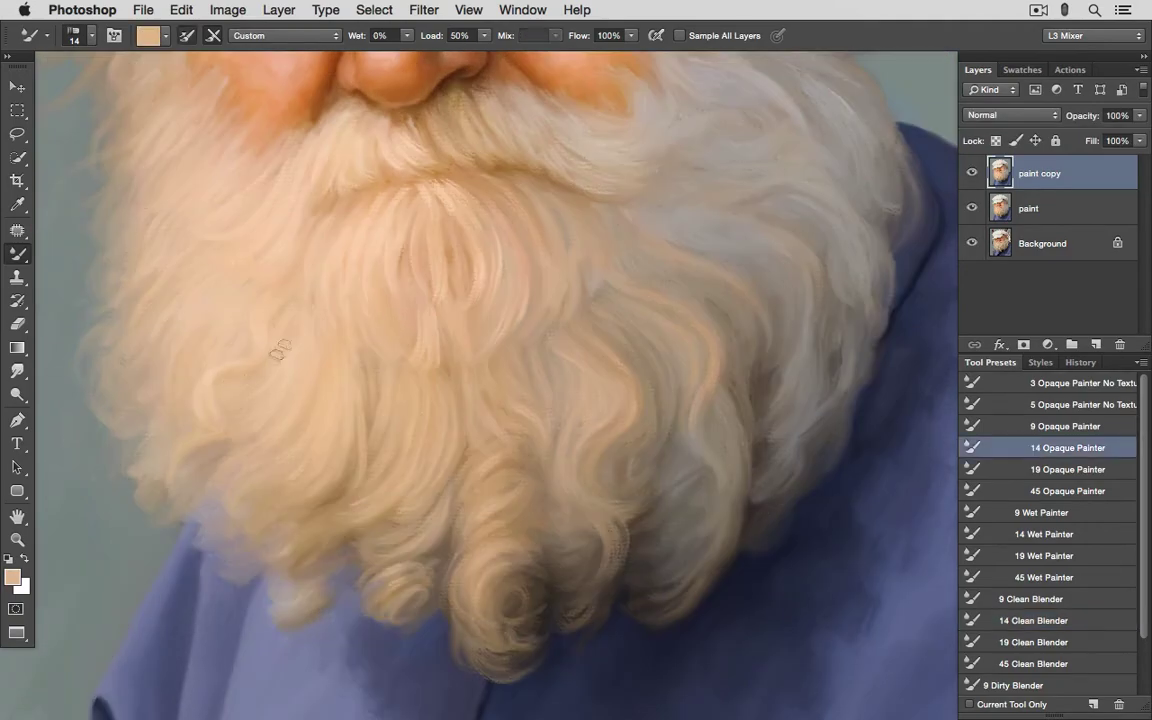
mouse_move(370, 497)
left_mouse_down()
mouse_move(337, 522)
mouse_move(300, 482)
left_mouse_up()
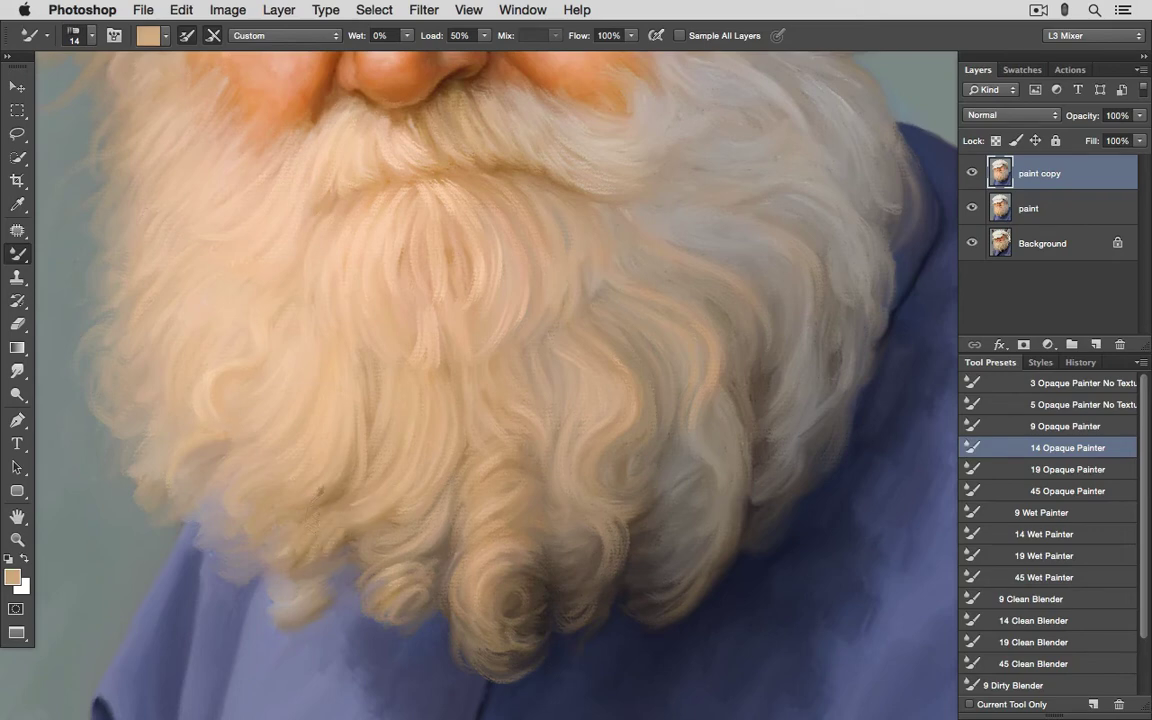
left_click(1033, 620)
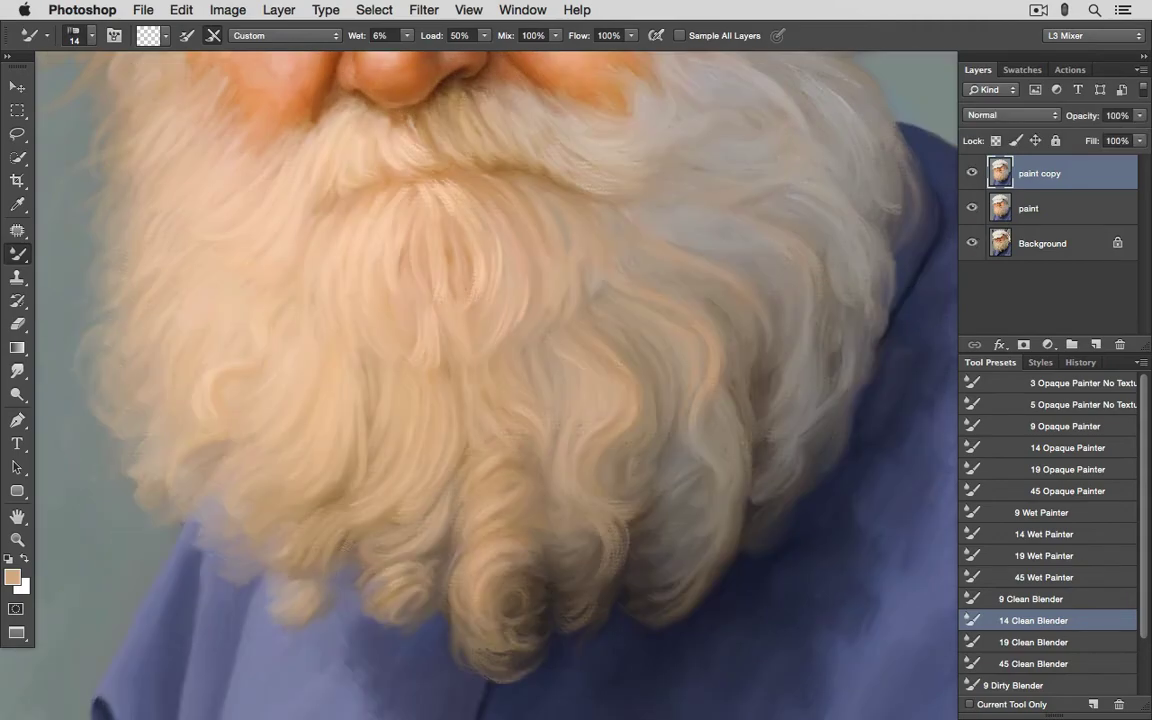
left_click(1050, 453)
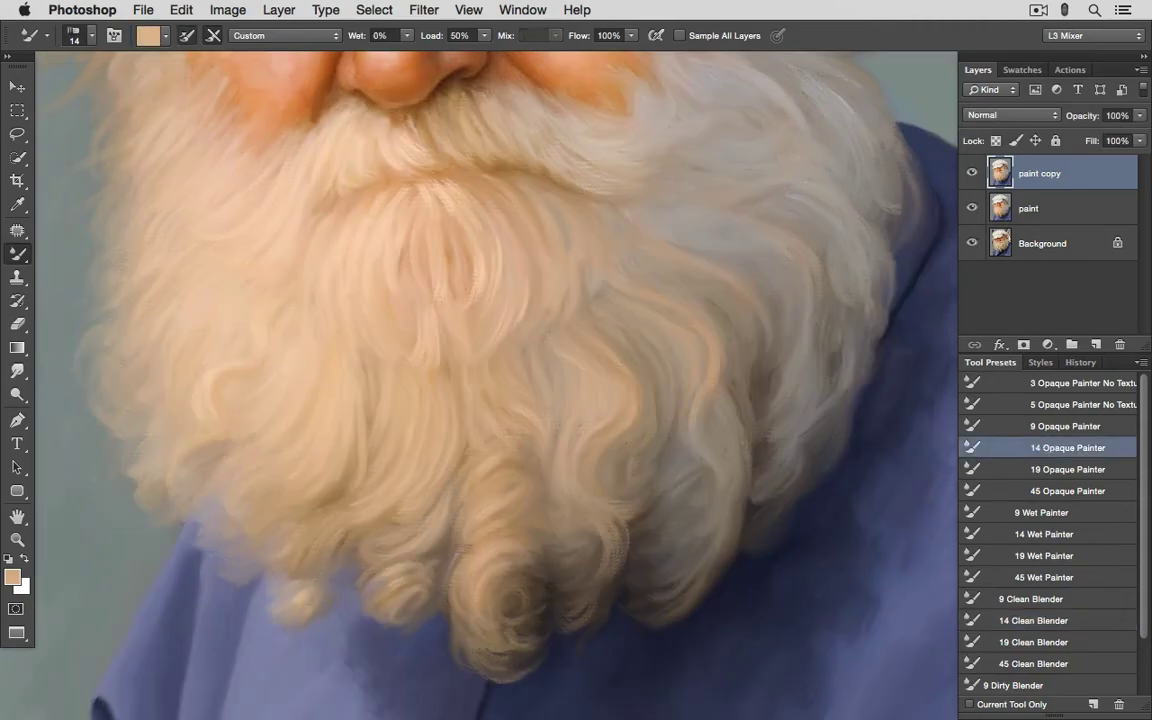
left_click(1033, 620)
left_click(1060, 448)
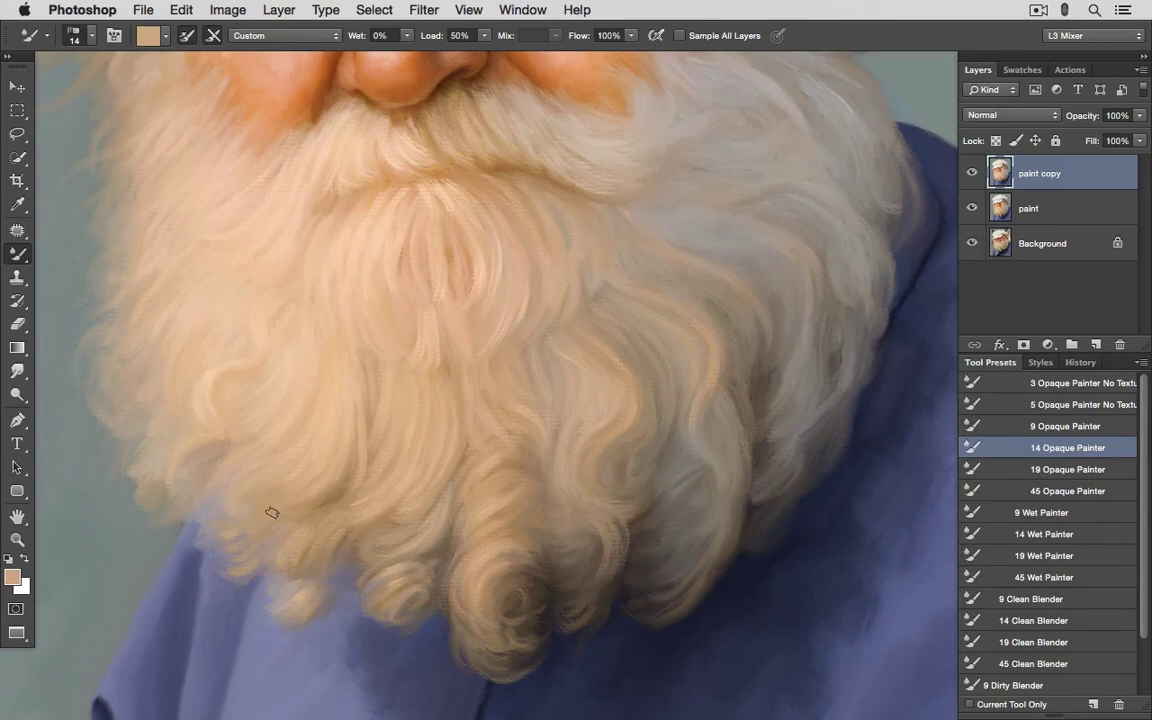
left_click(1033, 620)
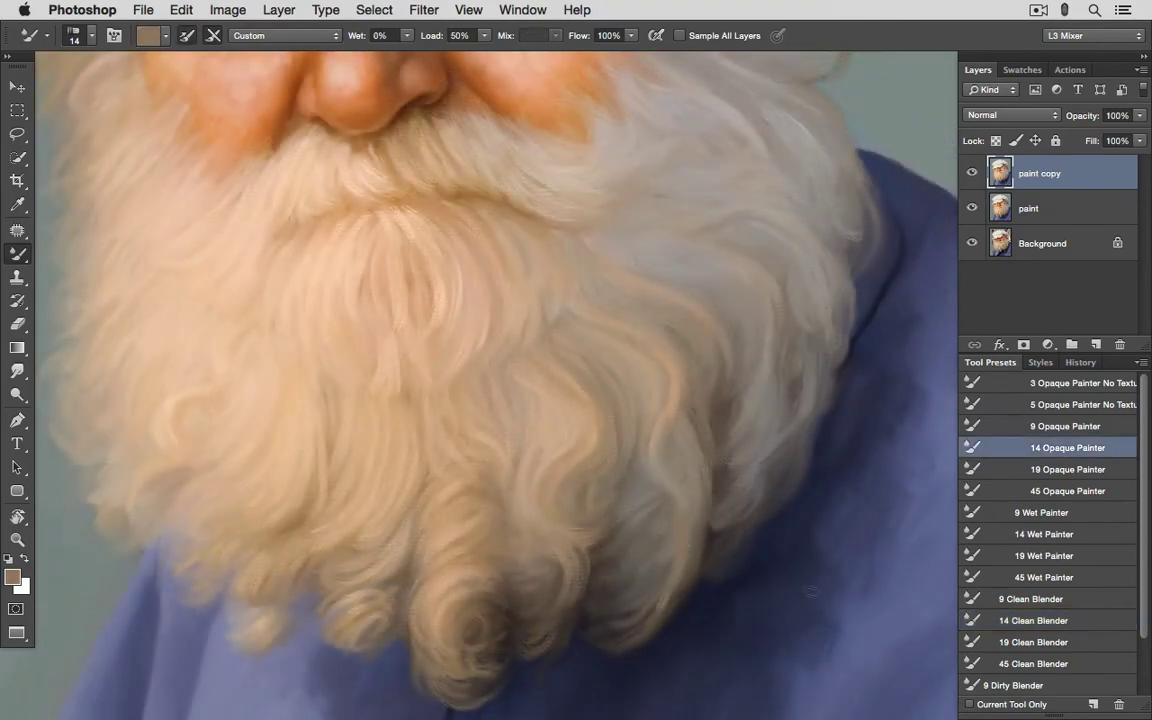
Step: Paint and blend a lighter tan along the beard's right edge, then compare with the photo
left_click(1020, 622)
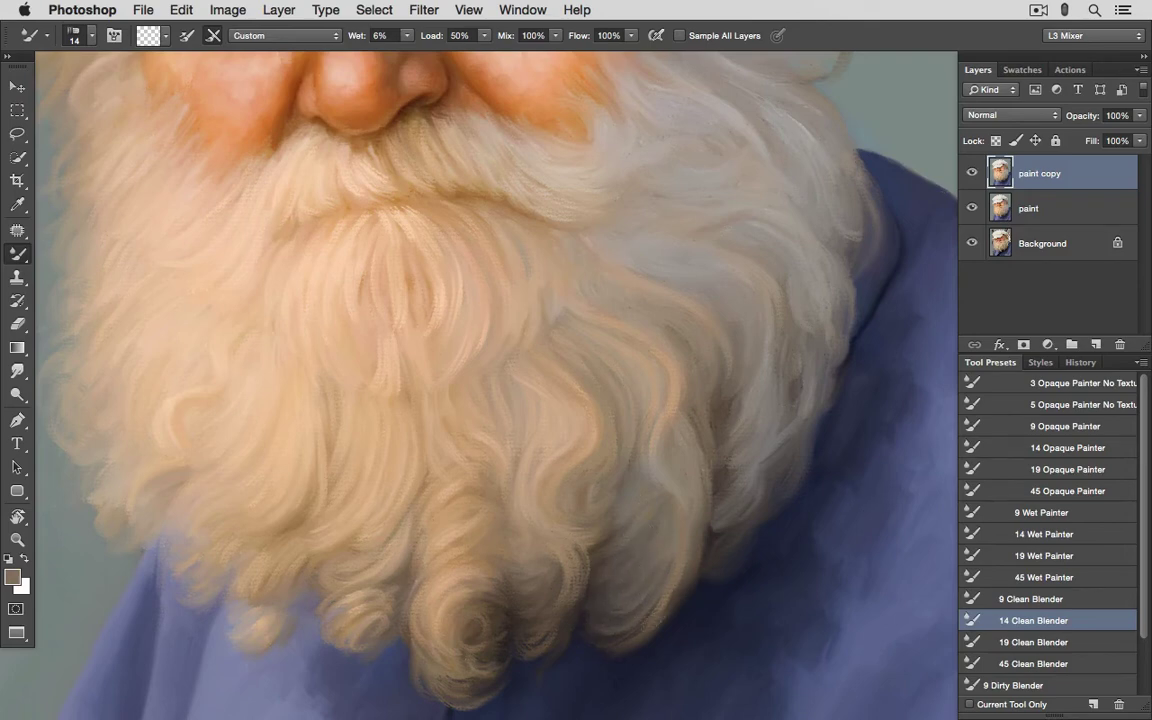
left_click(1045, 448)
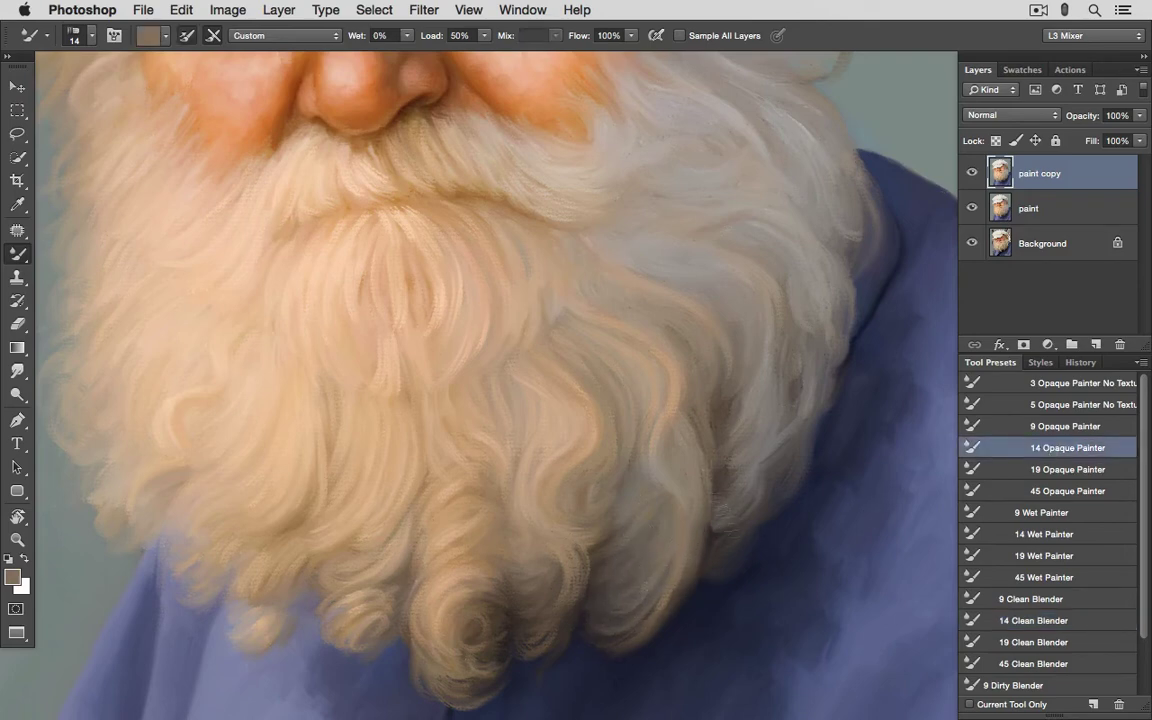
left_click(617, 411, "alt")
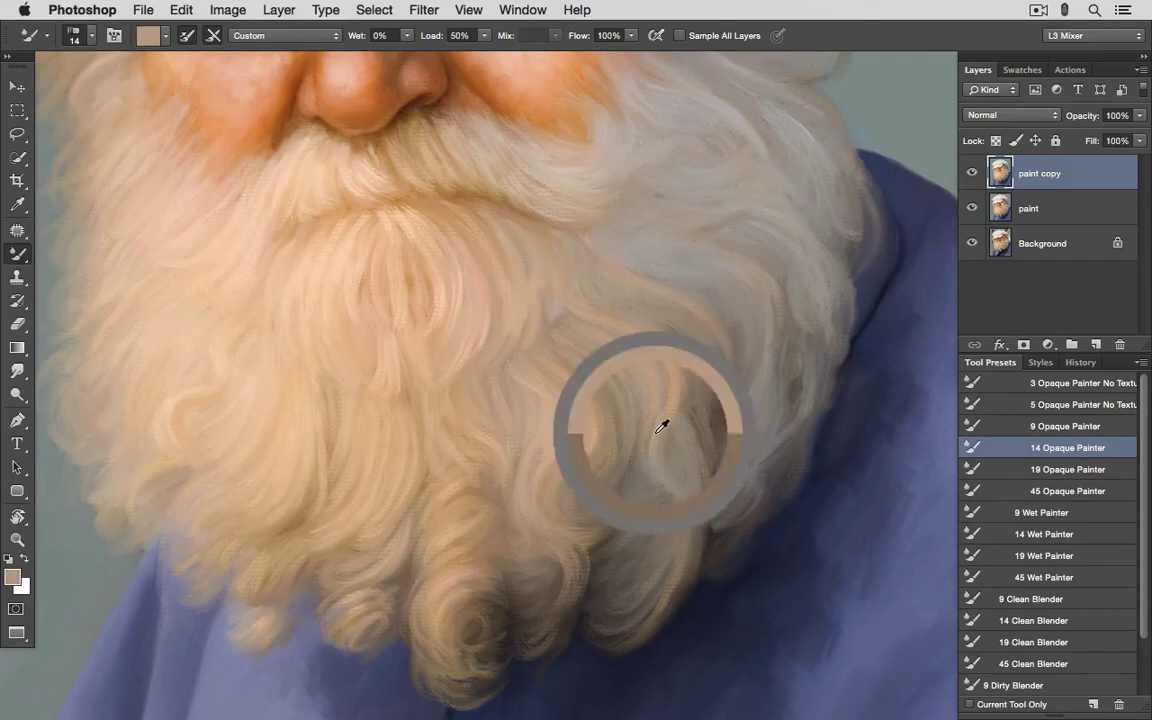
left_click(1030, 620)
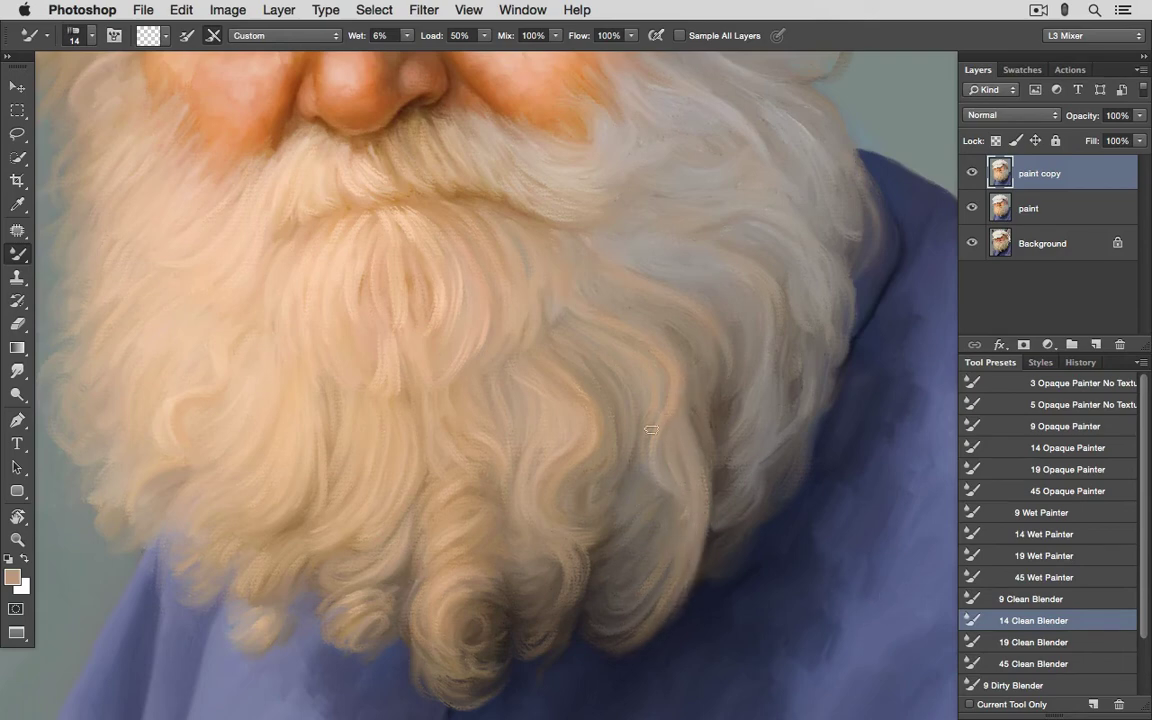
left_click(978, 447)
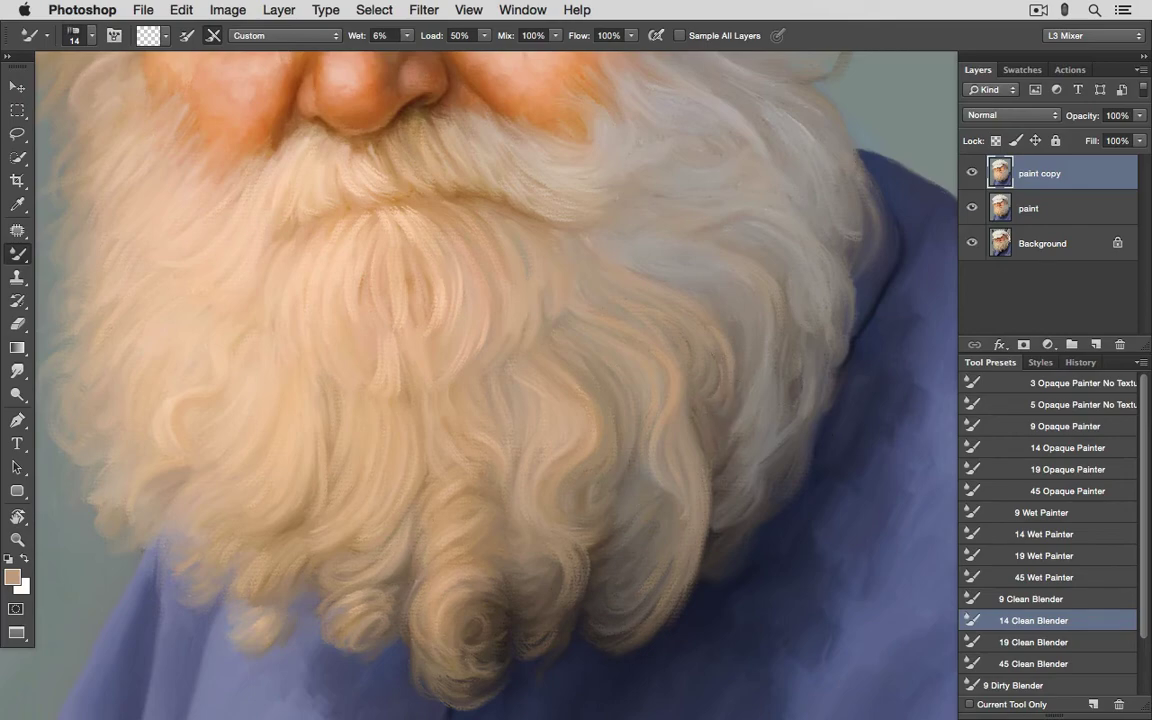
left_click(971, 243, "alt")
left_click(971, 243, "alt")
Step: Paint darker greyish-brown and light cream strands, blending each with 14 Clean Blender
left_click(1056, 450)
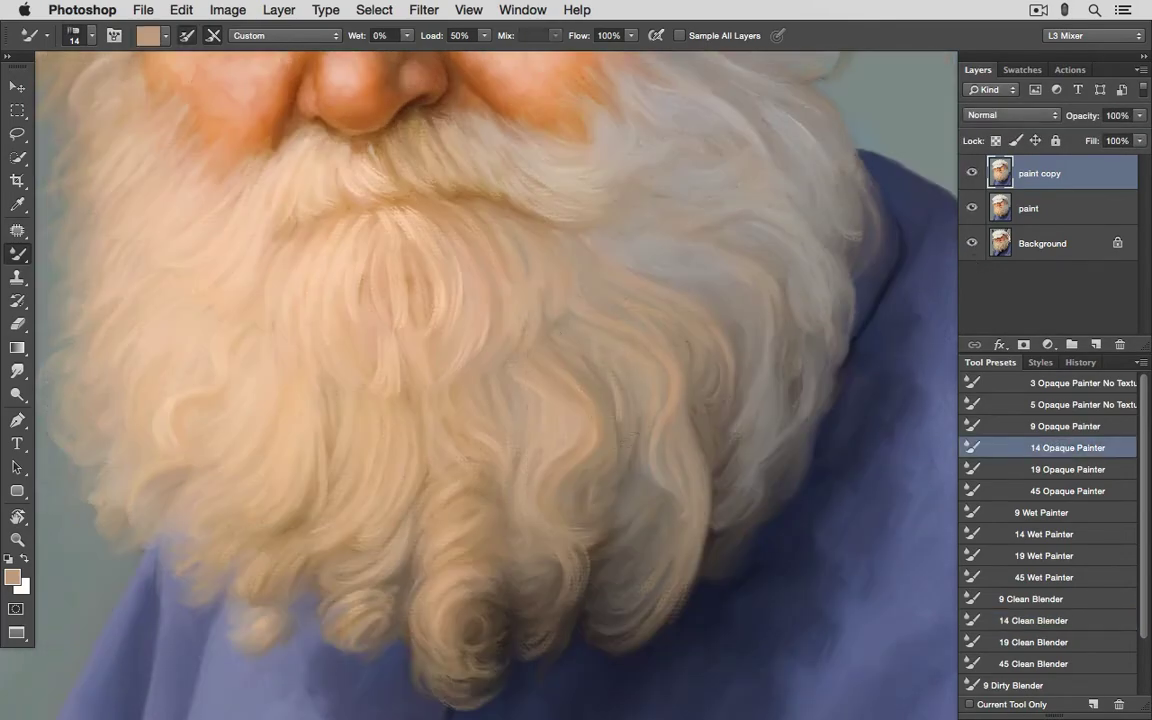
left_click(1034, 620)
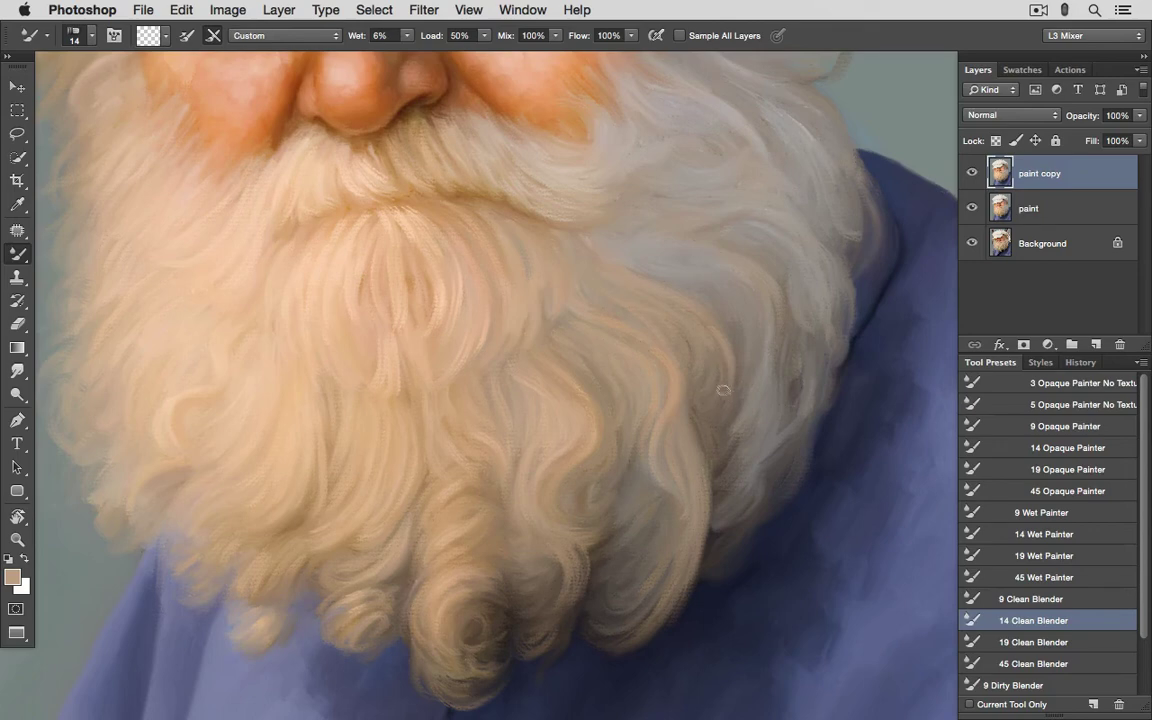
left_click(972, 447)
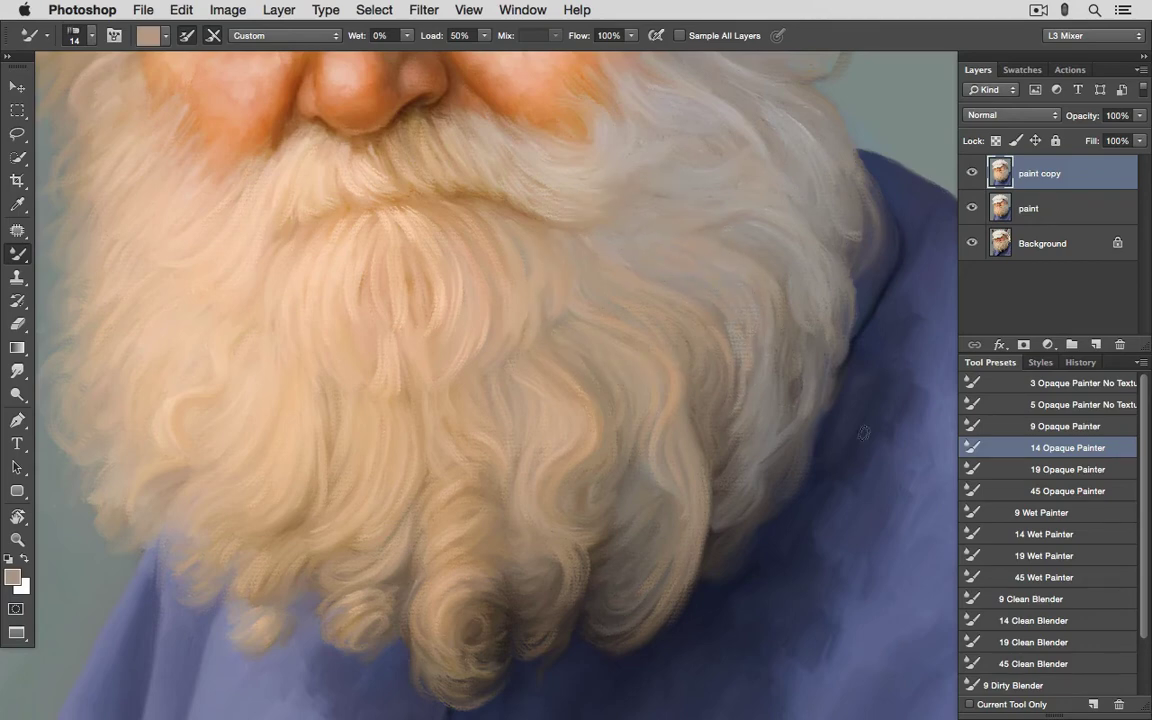
left_click(667, 339, "alt")
left_click(985, 620)
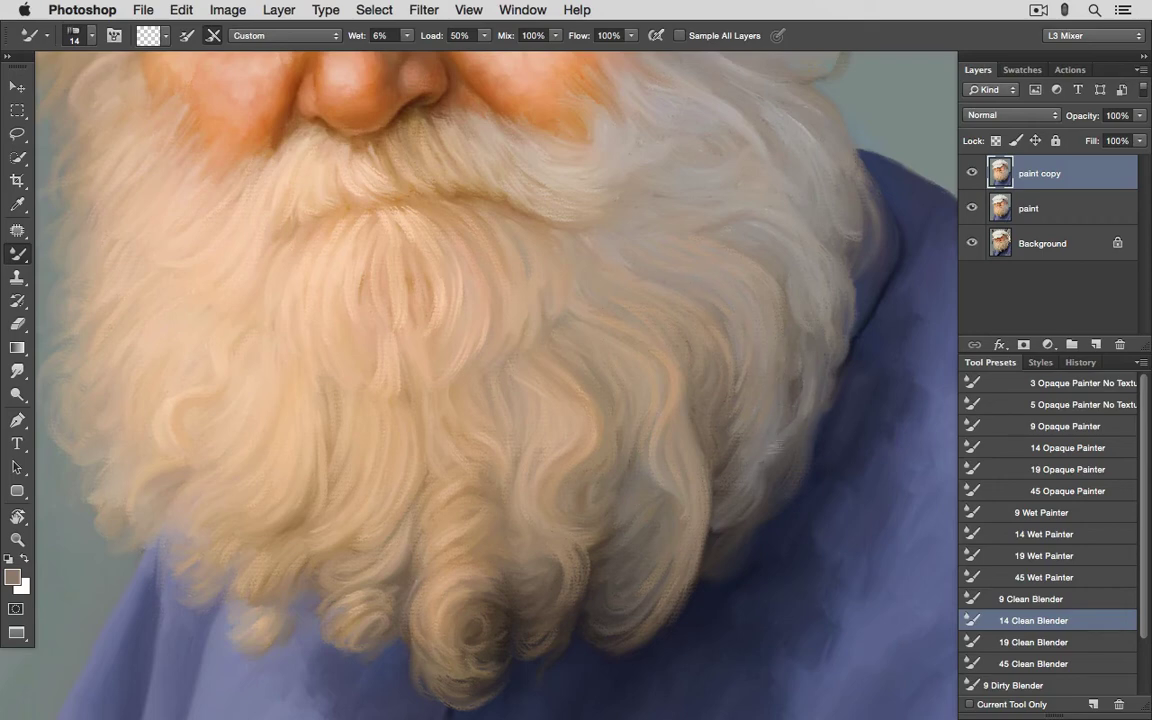
left_click(1000, 448)
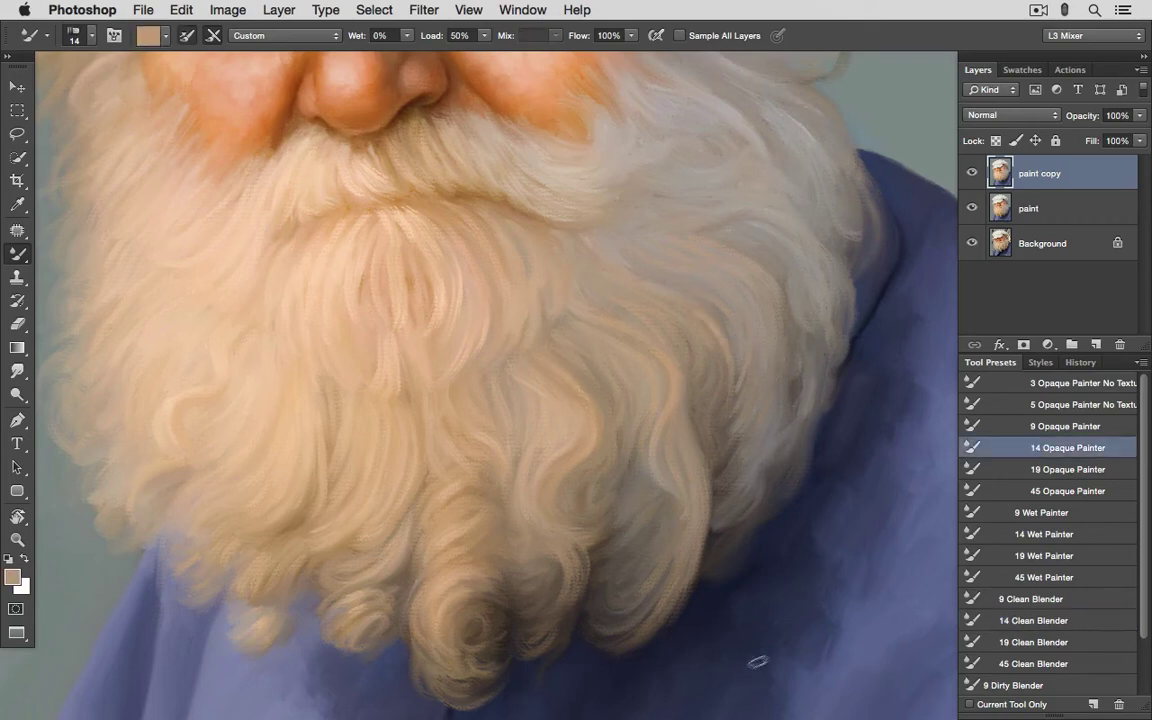
left_click(985, 620)
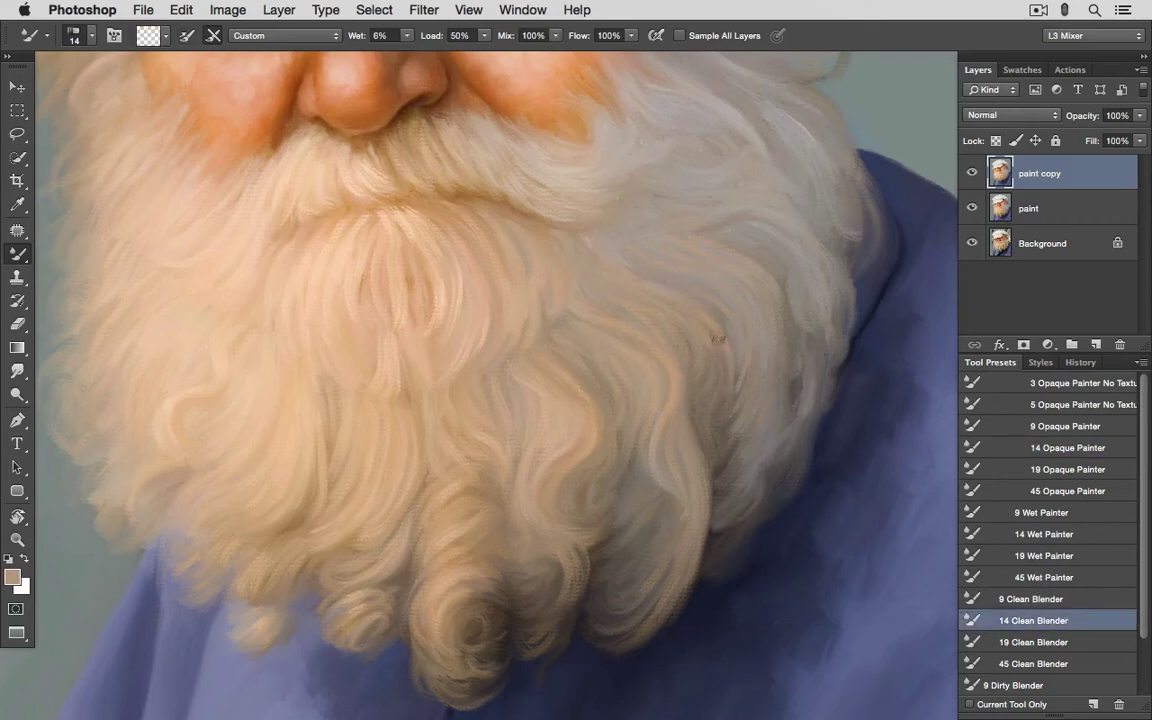
left_click(1025, 448)
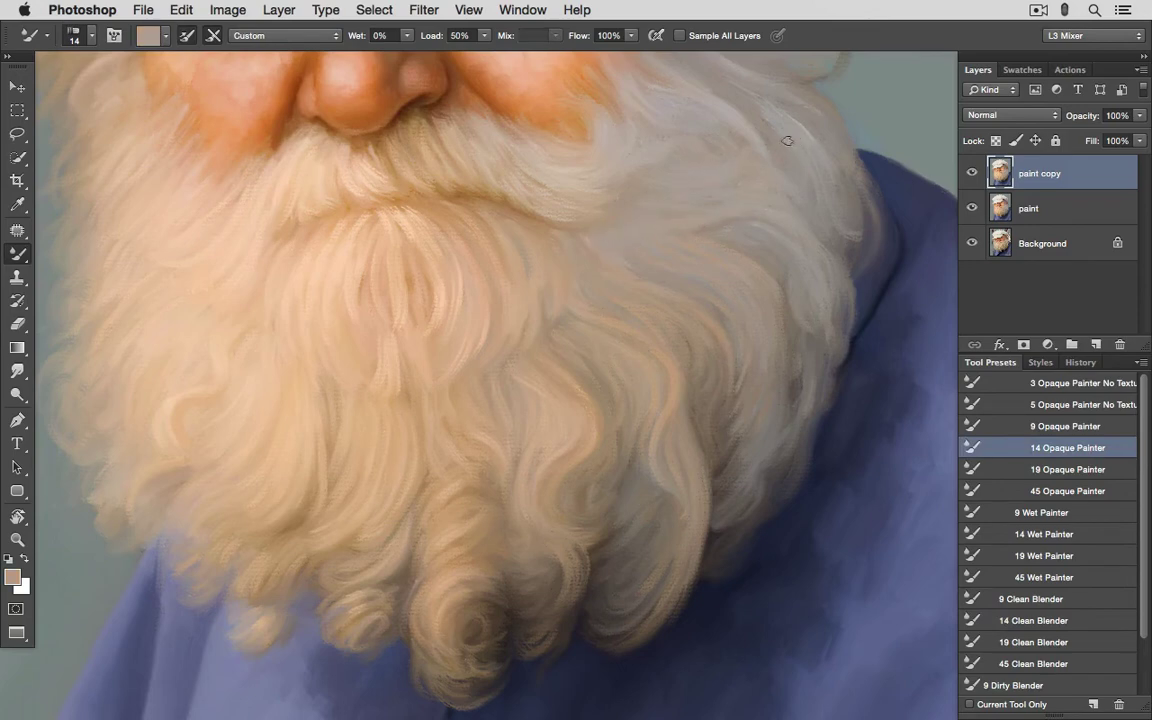
left_click(555, 172, "alt")
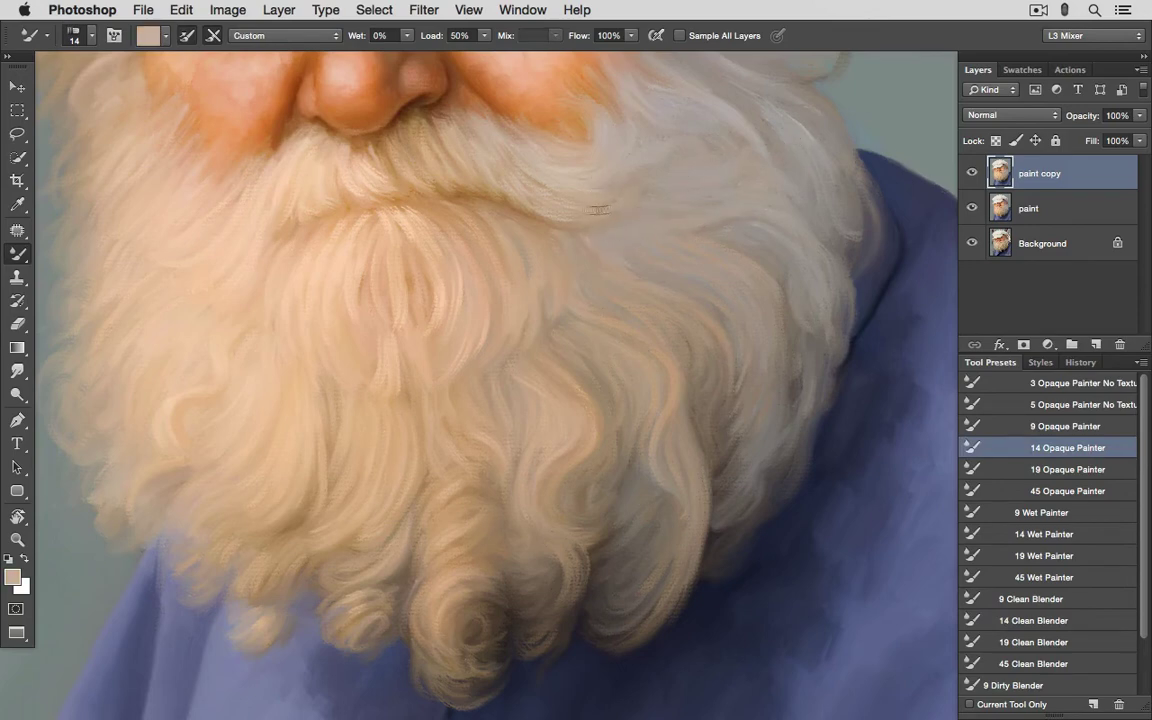
left_click(1040, 620)
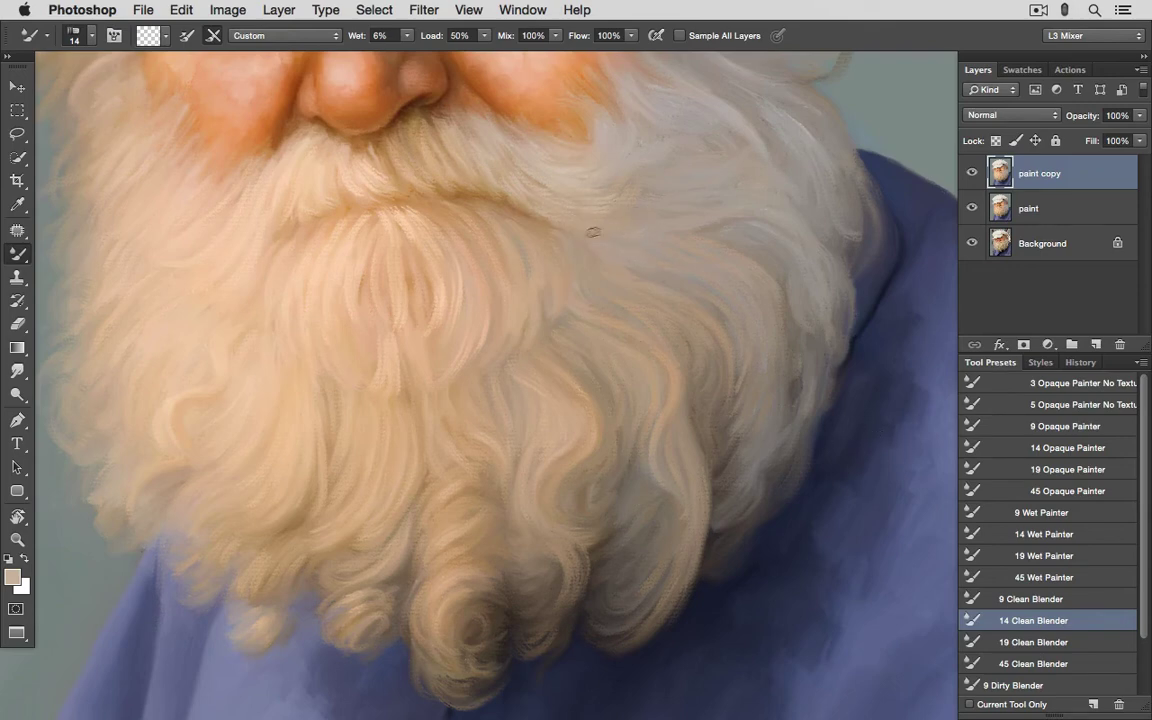
Step: Sample a grey tone and paint greyish-white strands, alternating with 14 Clean Blender to blend them
left_click(1000, 447)
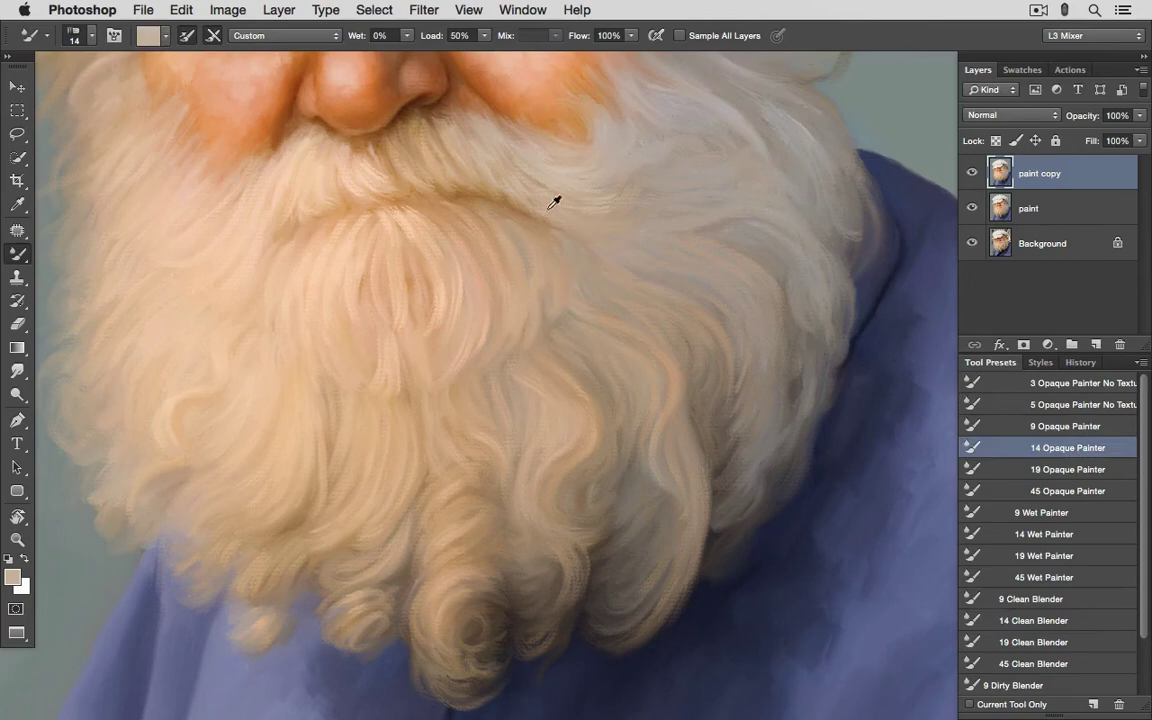
left_click(825, 414, "alt")
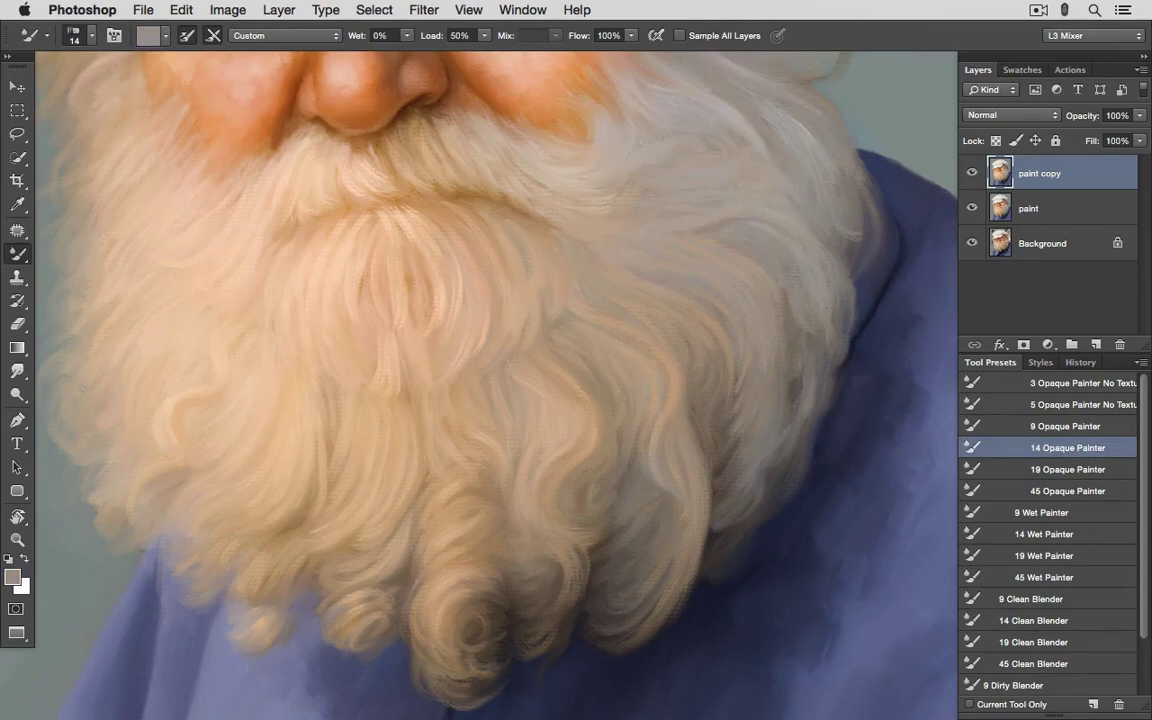
left_click(1033, 620)
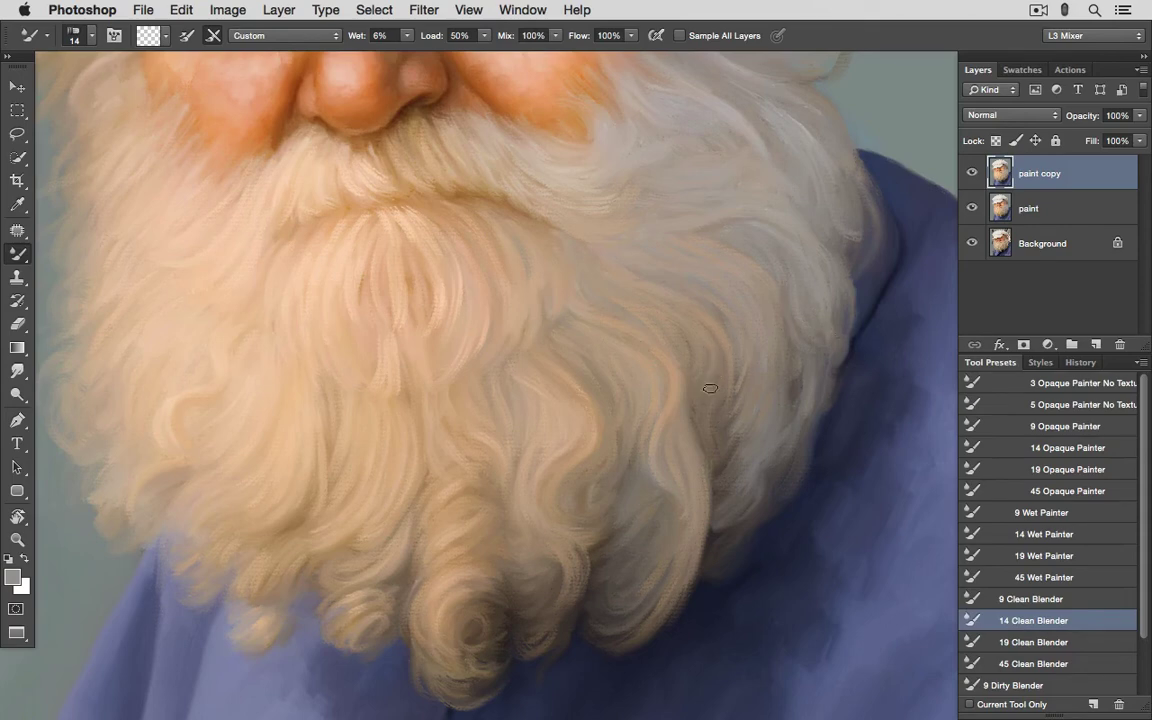
left_click(990, 447)
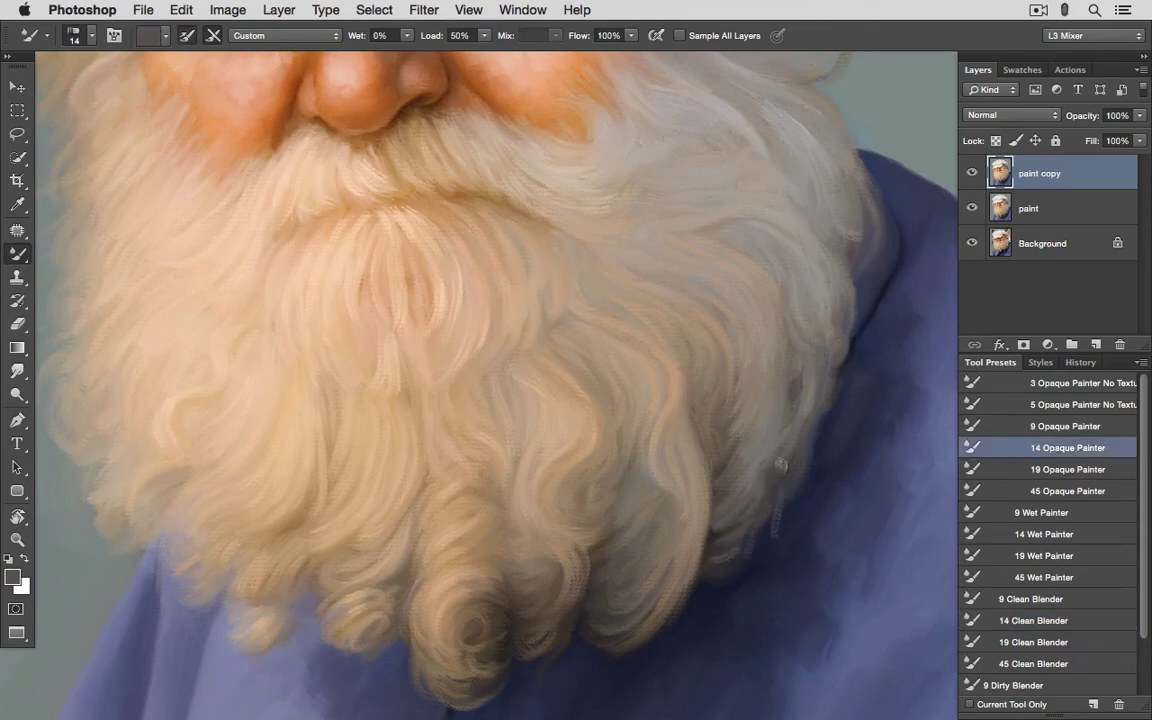
left_click(1021, 618)
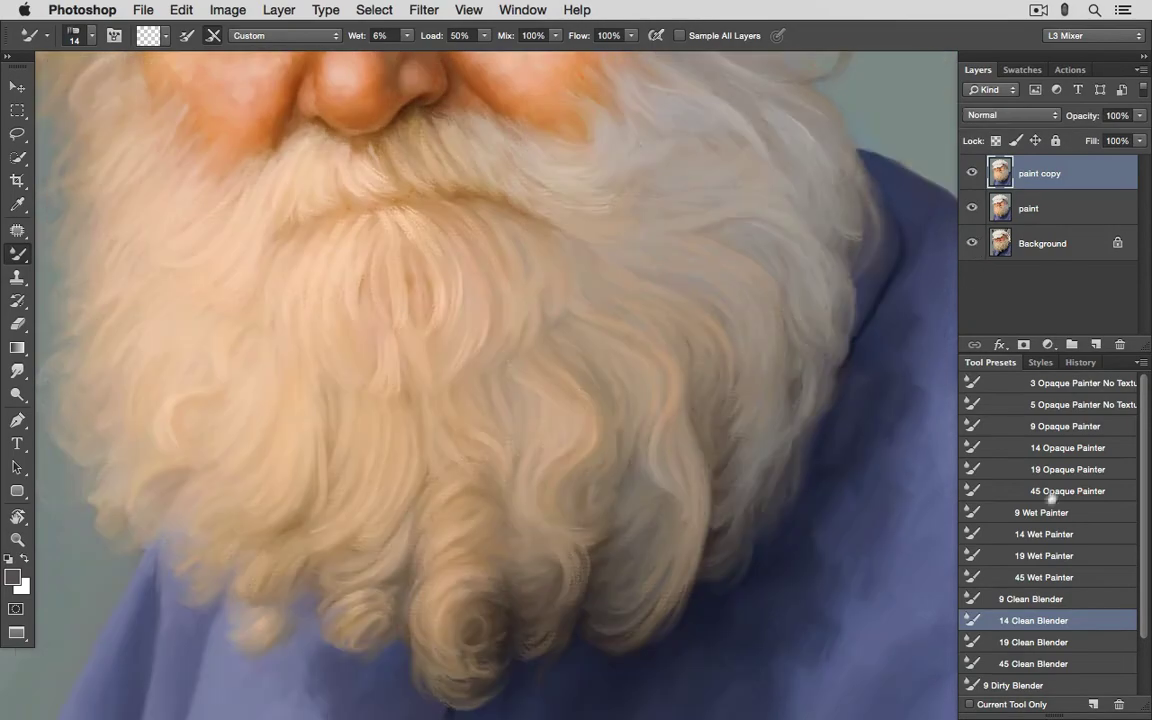
left_click(1068, 447)
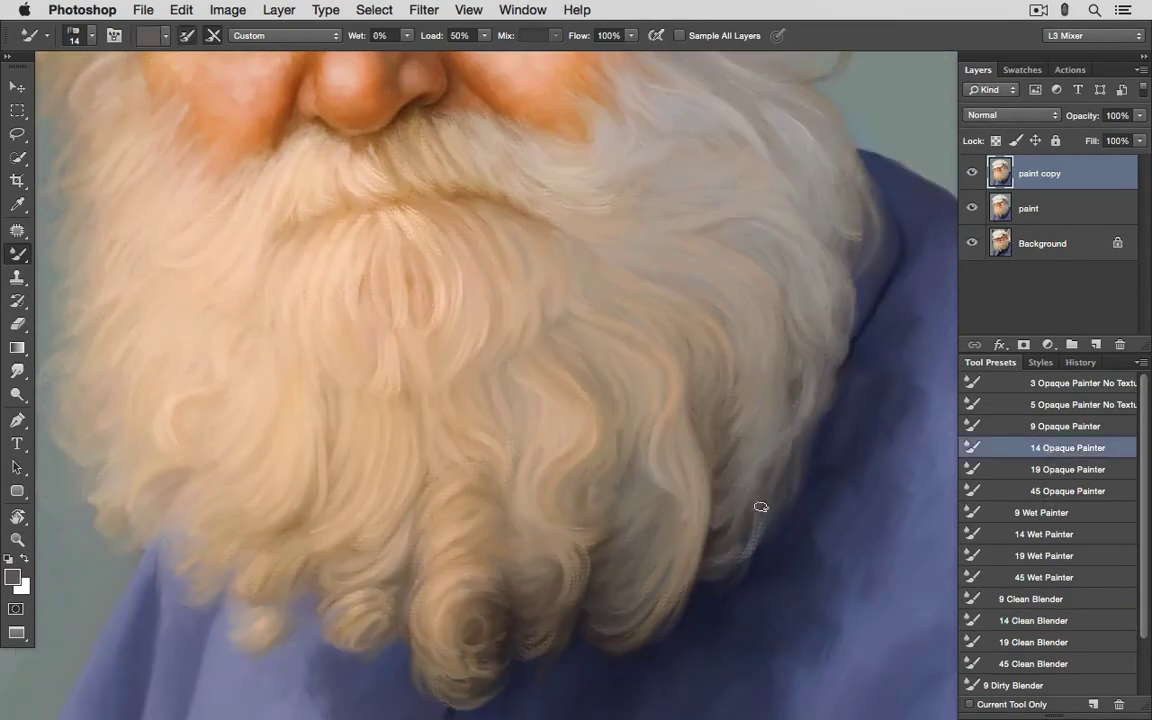
left_click(1033, 620)
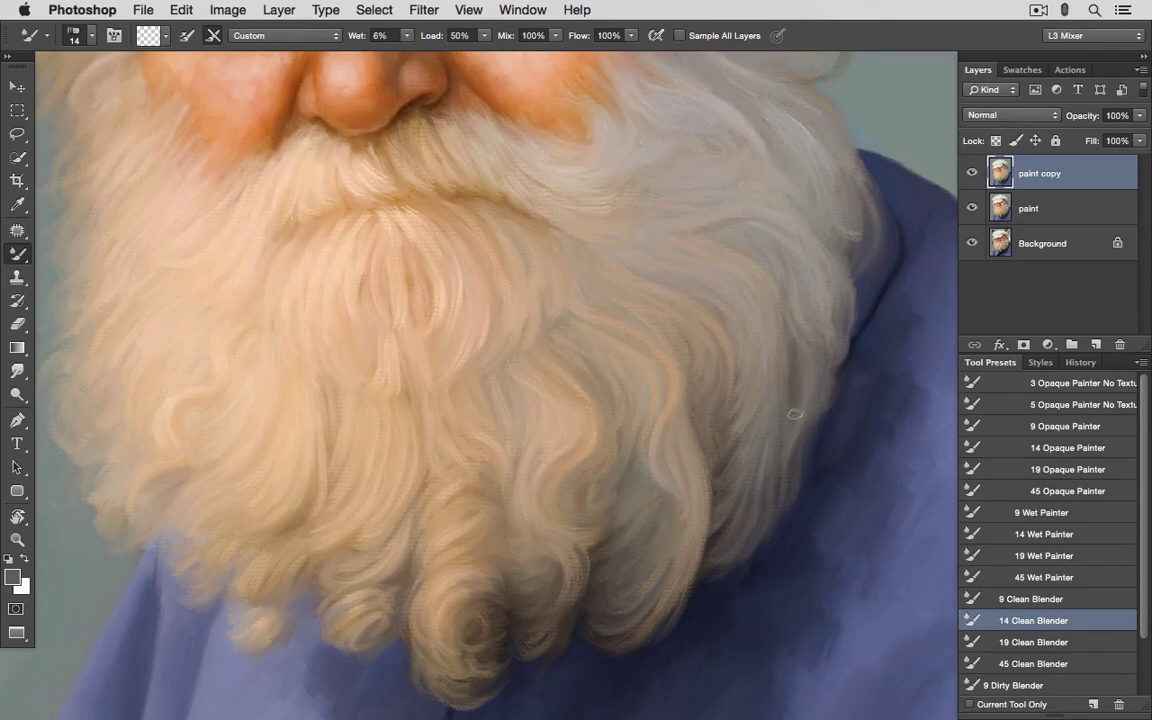
Step: Undo to compare with the earlier smoother beard and re-blend strokes along the beard's right edge
key("F5")
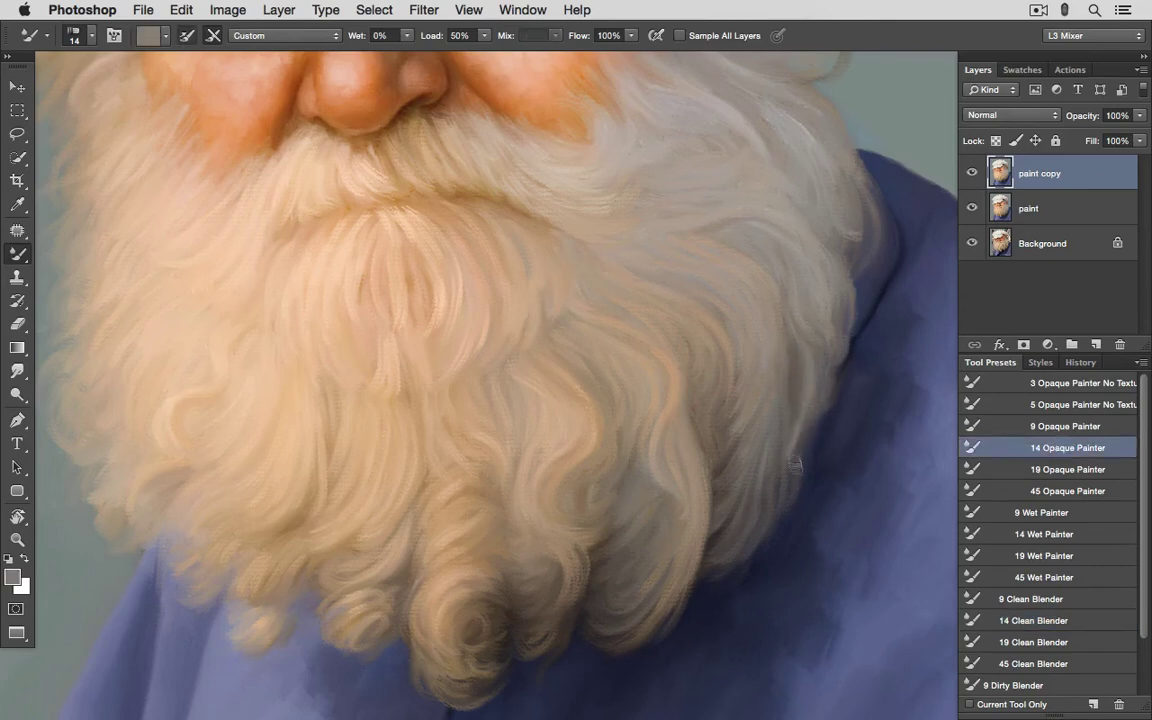
left_click(1026, 620)
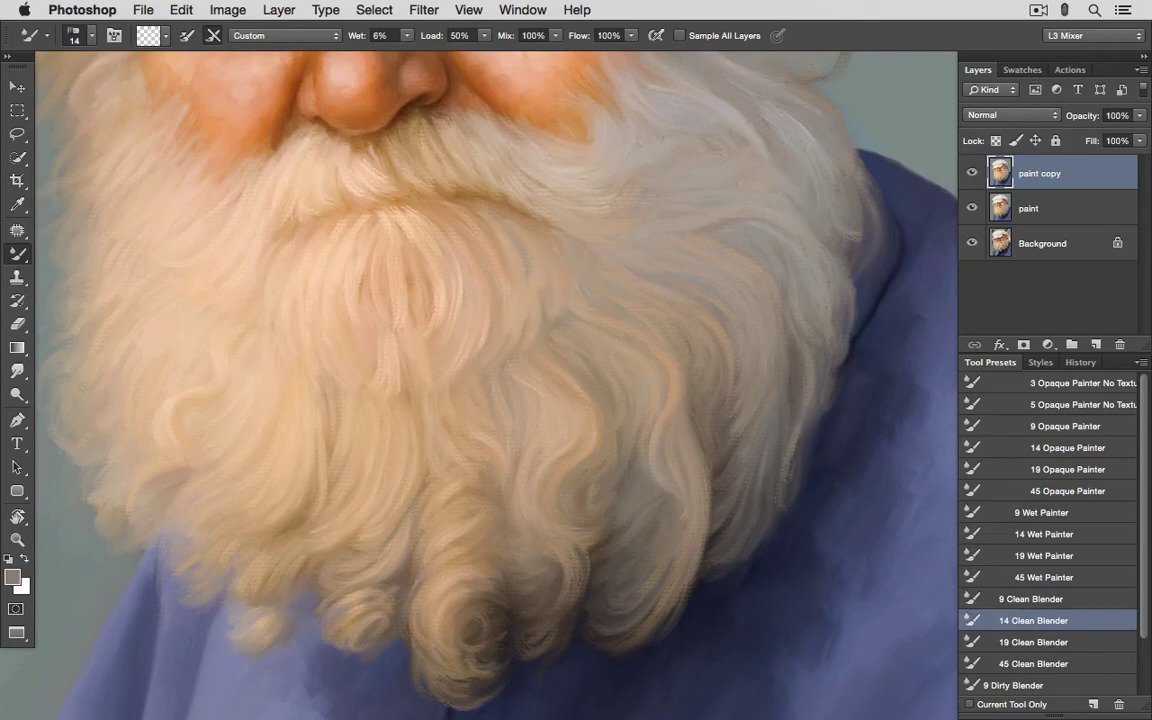
key("F5")
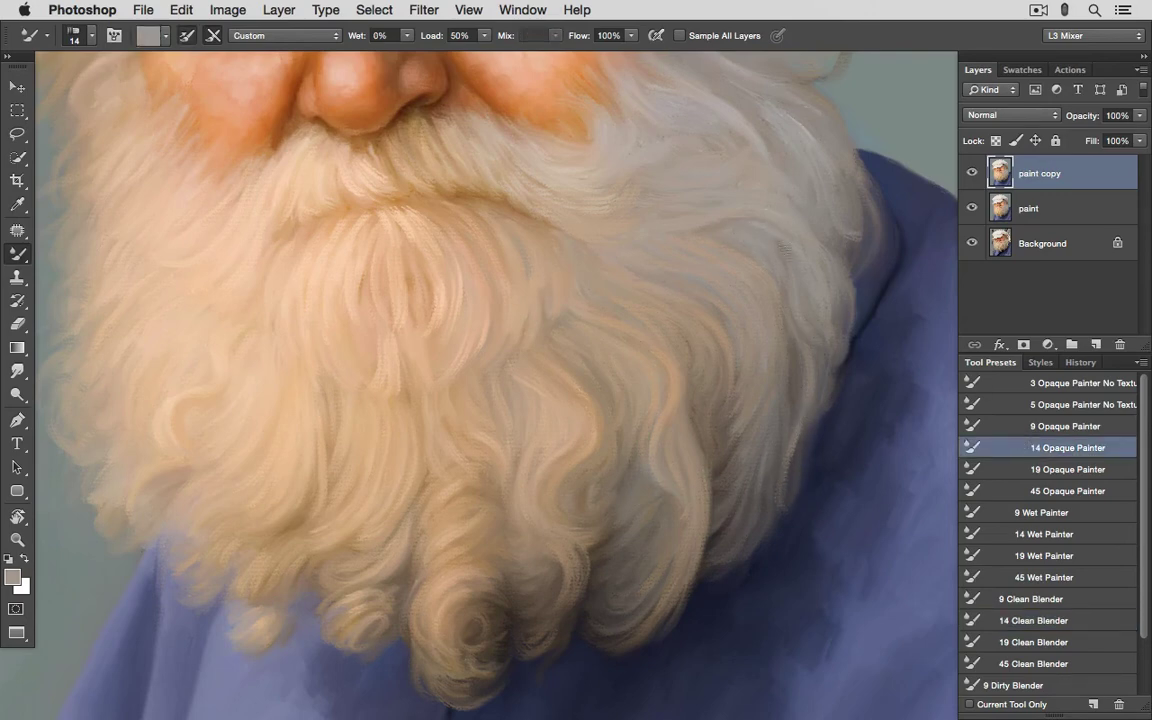
left_click(1026, 618)
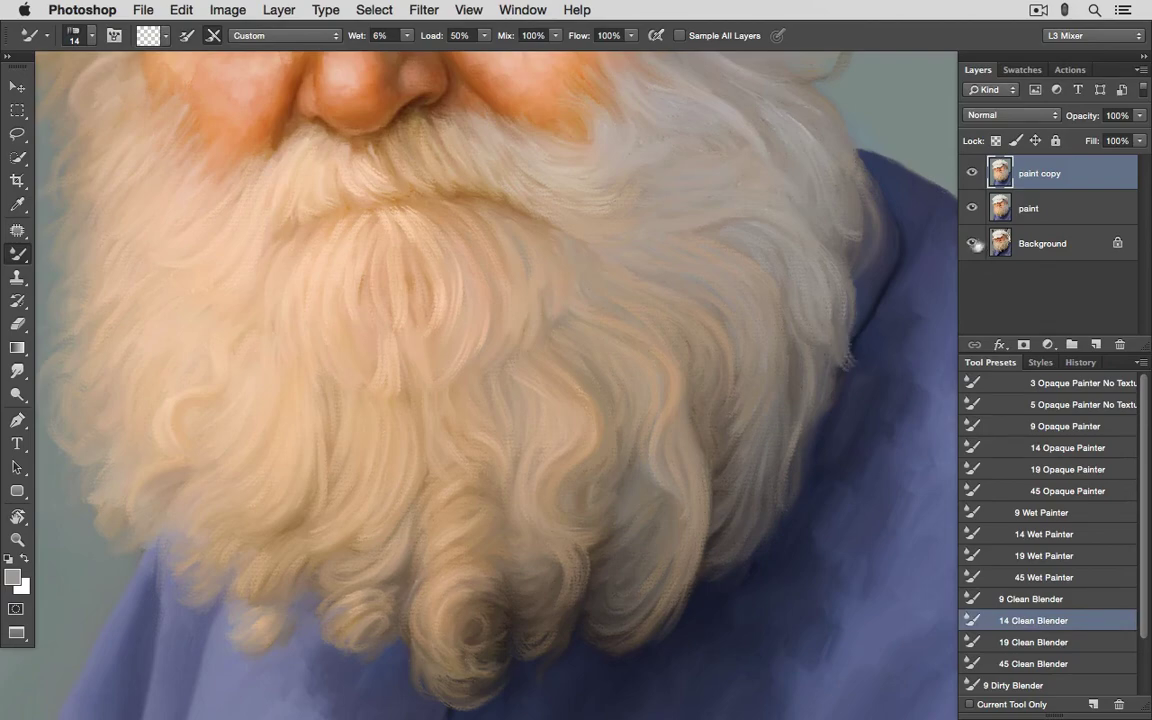
key("ctrl+z")
mouse_move(835, 352)
left_mouse_down()
mouse_move(843, 345)
mouse_move(851, 365)
mouse_move(835, 376)
left_mouse_up()
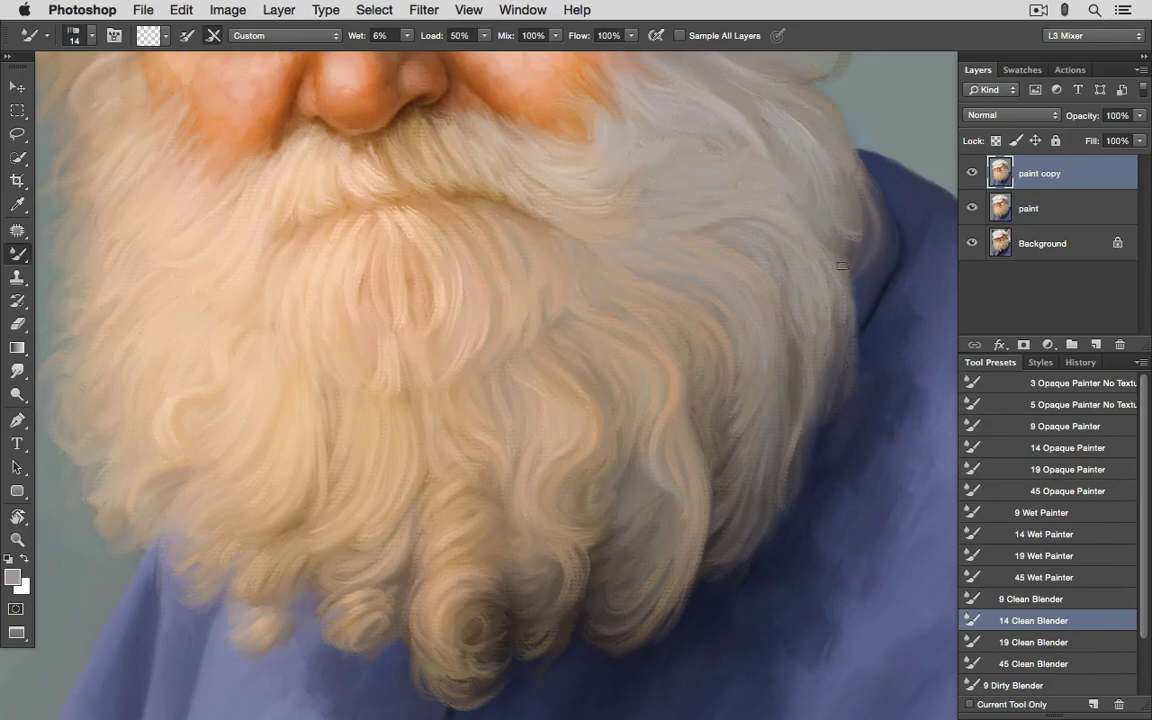
key("ctrl+z")
left_click(1067, 447)
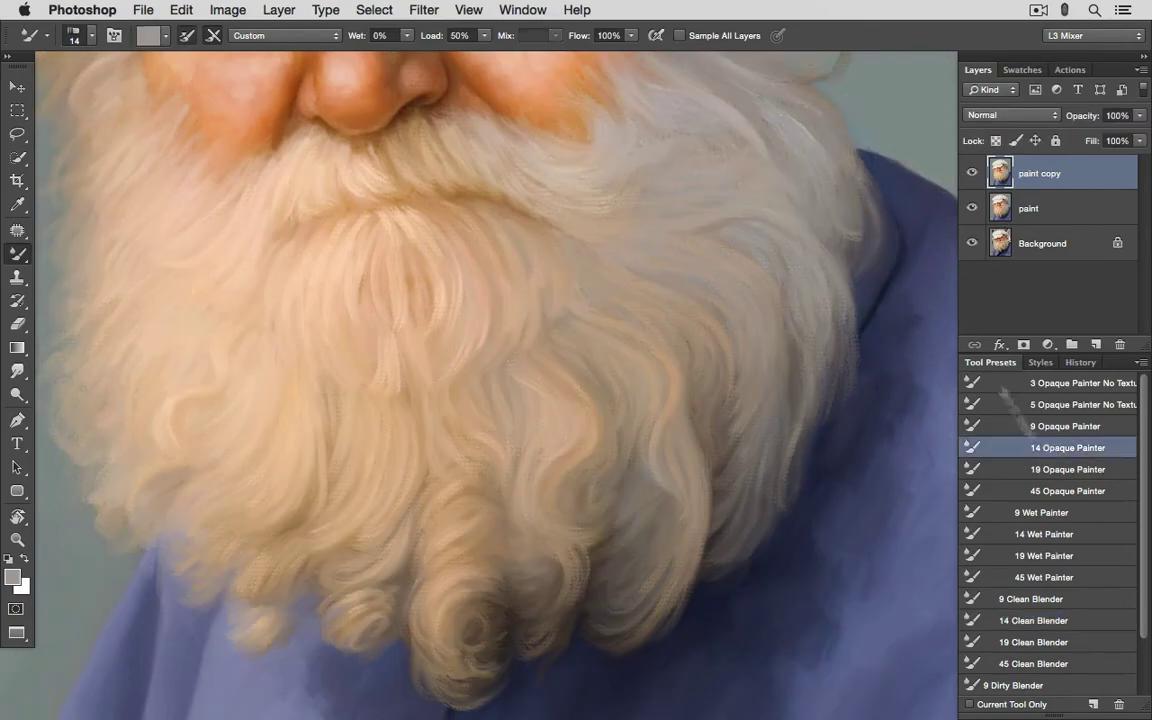
left_click(1040, 620)
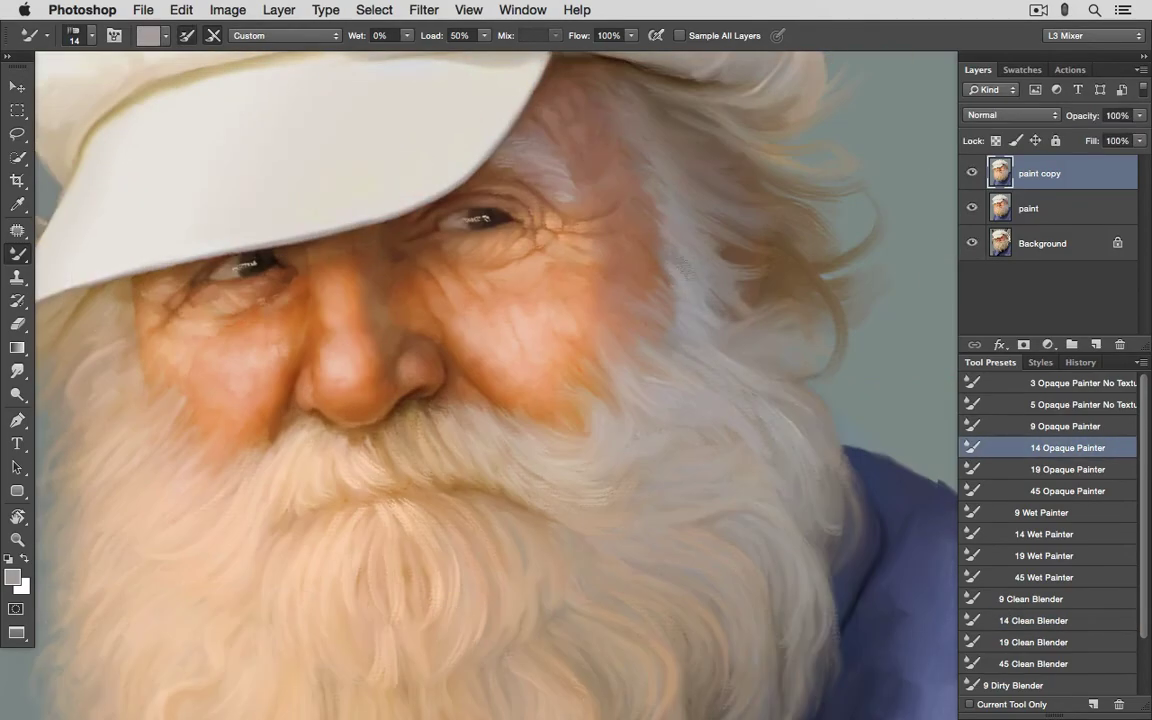
Step: Paint light strands into the side hair right of the cheek with 14 Opaque Painter
mouse_move(610, 235)
left_mouse_down()
mouse_move(588, 150)
mouse_move(555, 100)
left_mouse_up()
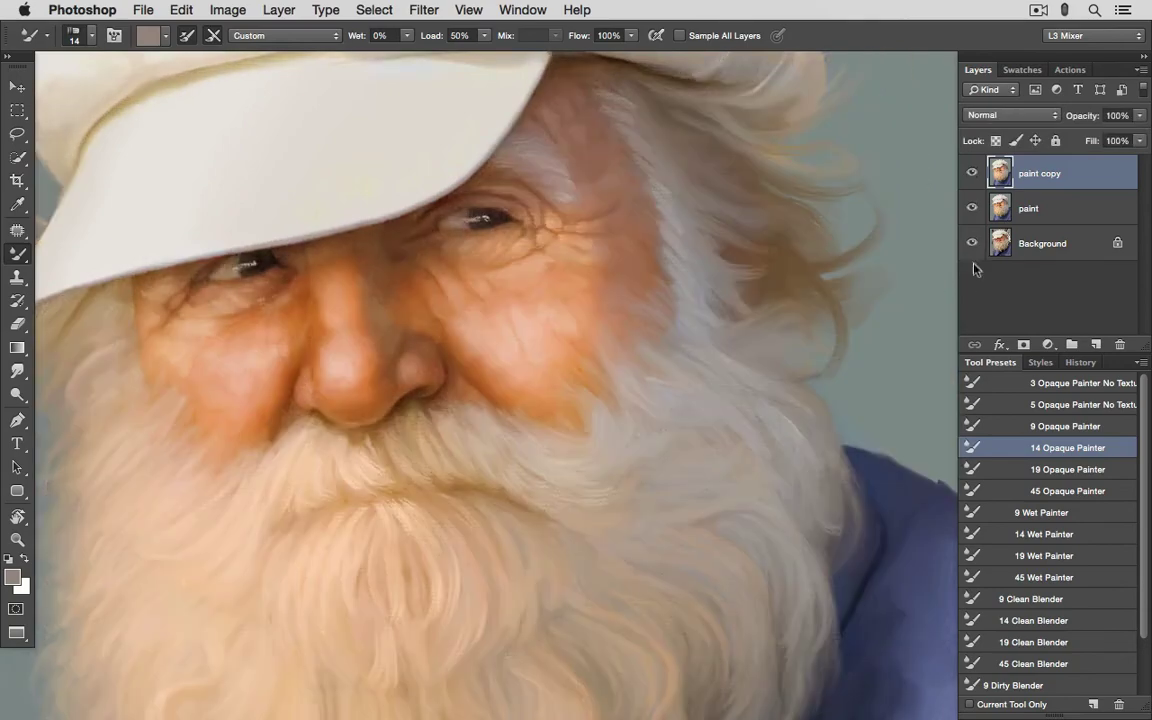
left_click(1033, 620)
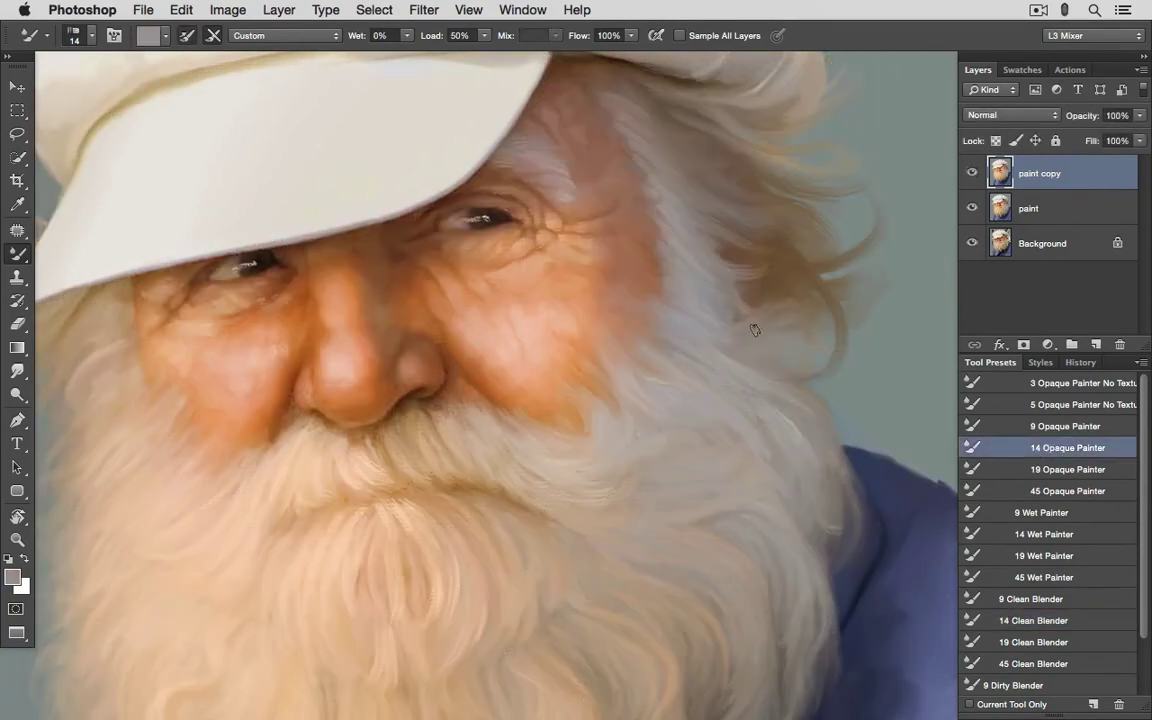
left_click_drag(670, 300, 700, 290)
mouse_move(682, 335)
left_mouse_down()
mouse_move(720, 315)
mouse_move(703, 275)
mouse_move(705, 300)
left_mouse_up()
left_click(1030, 620)
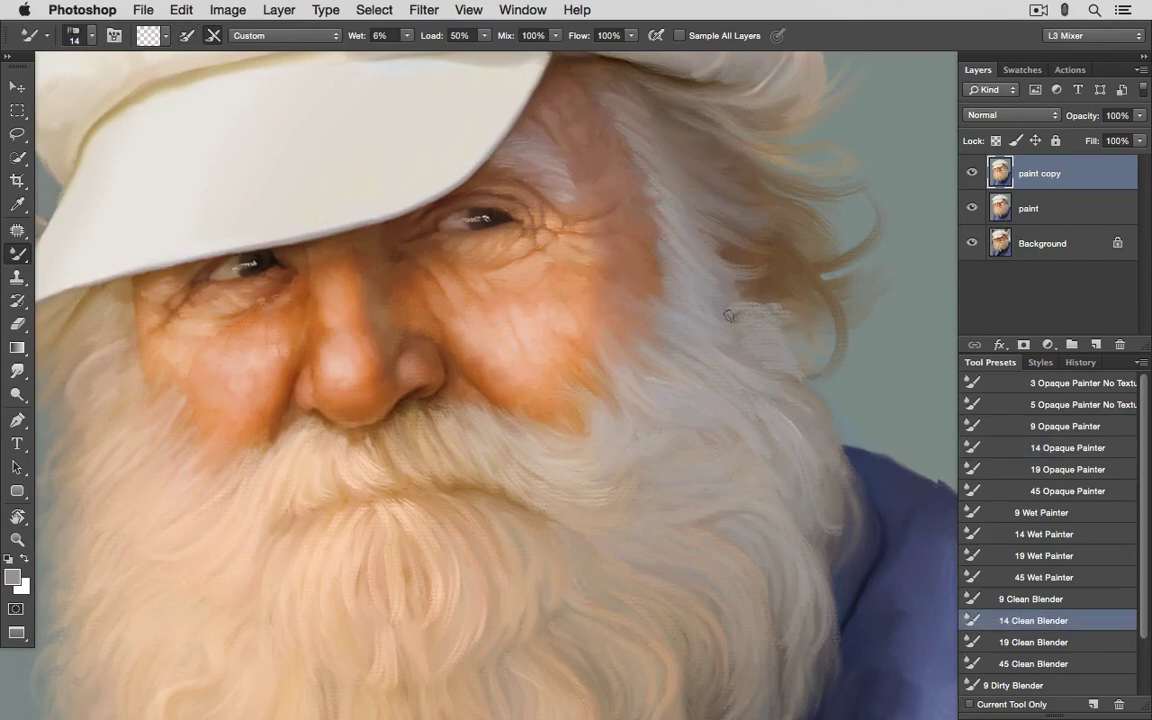
Step: Smooth the grainy side-hair patch with 14 Clean Blender and compare against the reference photo
left_click_drag(775, 306, 752, 298)
left_click(1060, 447)
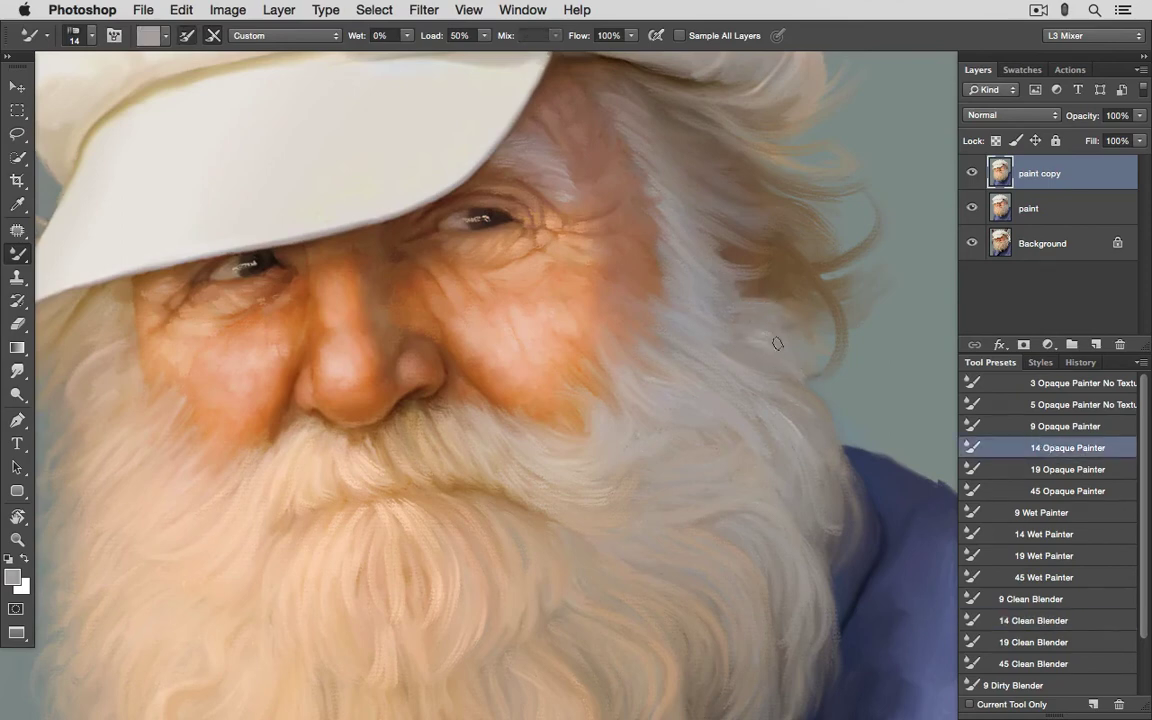
left_click(1045, 620)
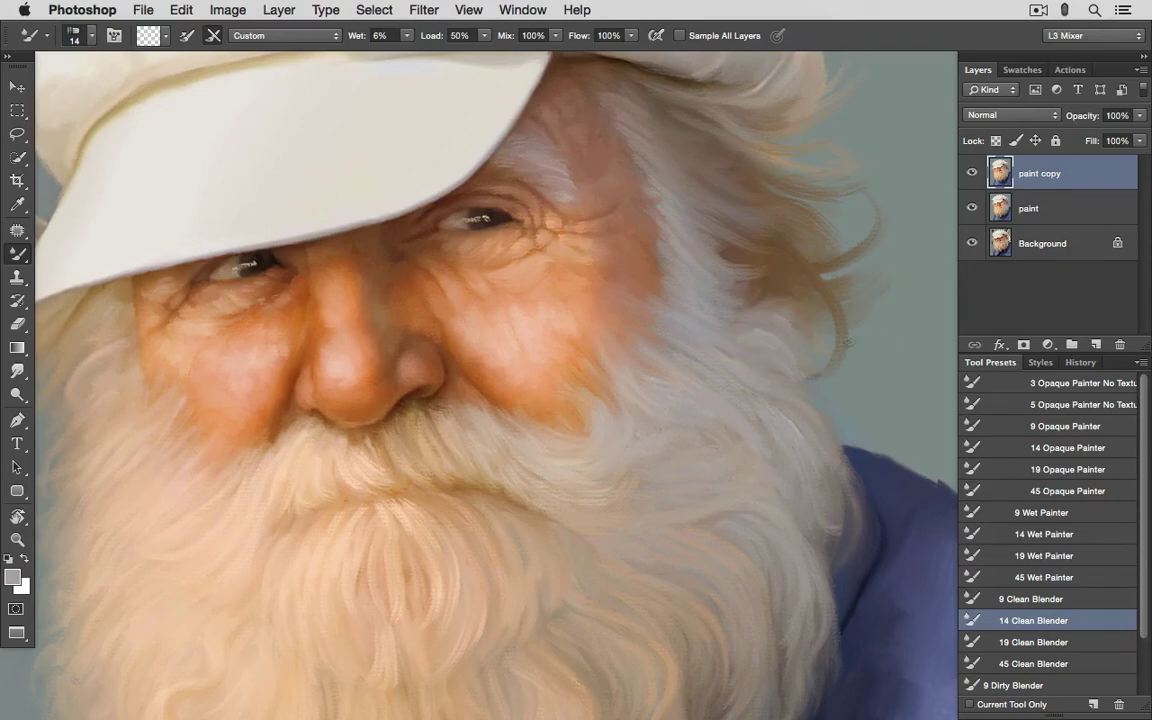
left_click(972, 243, "alt")
left_click(972, 243, "alt")
left_click(1067, 447)
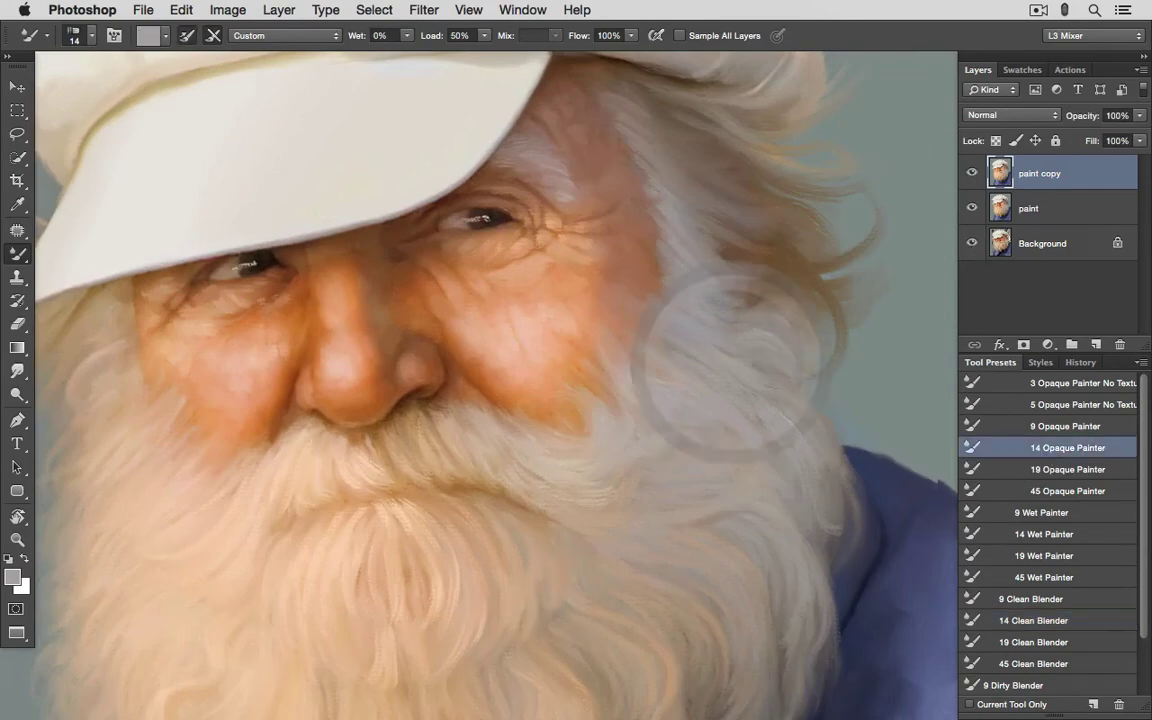
left_click(1040, 620)
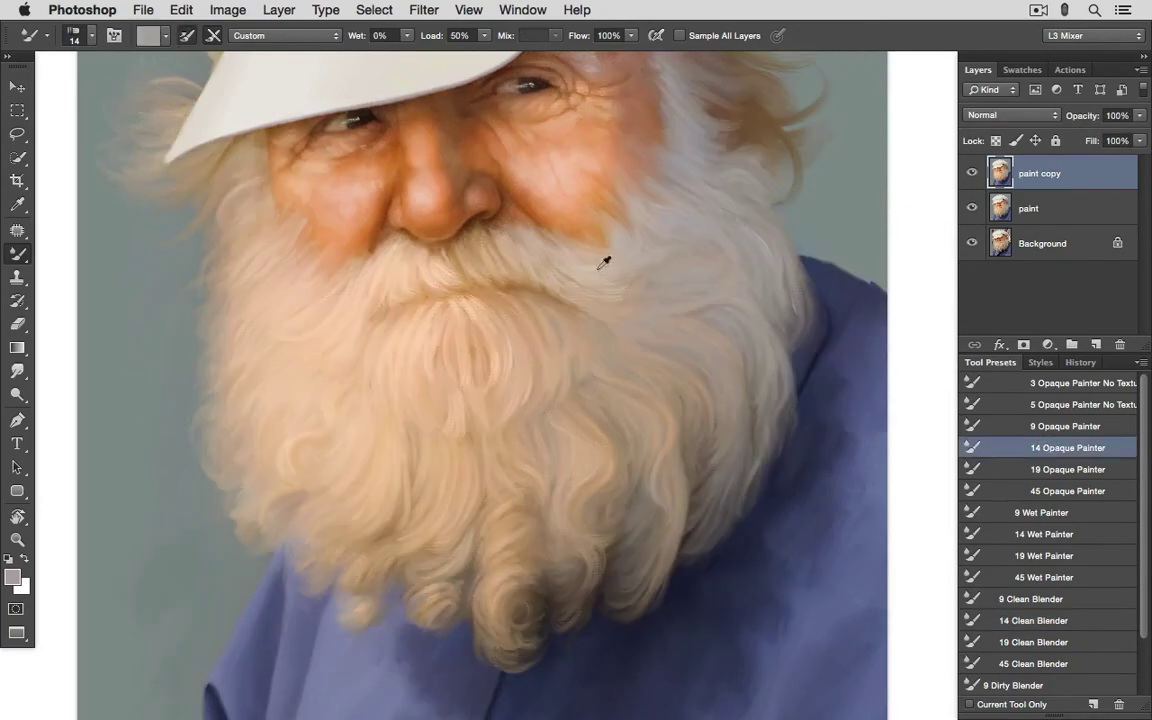
Step: Sample the cheek's orange, paint it below the face with 14 Opaque Painter, then blend with 14 Clean Blender
left_click(617, 200, "alt")
left_click(1041, 620)
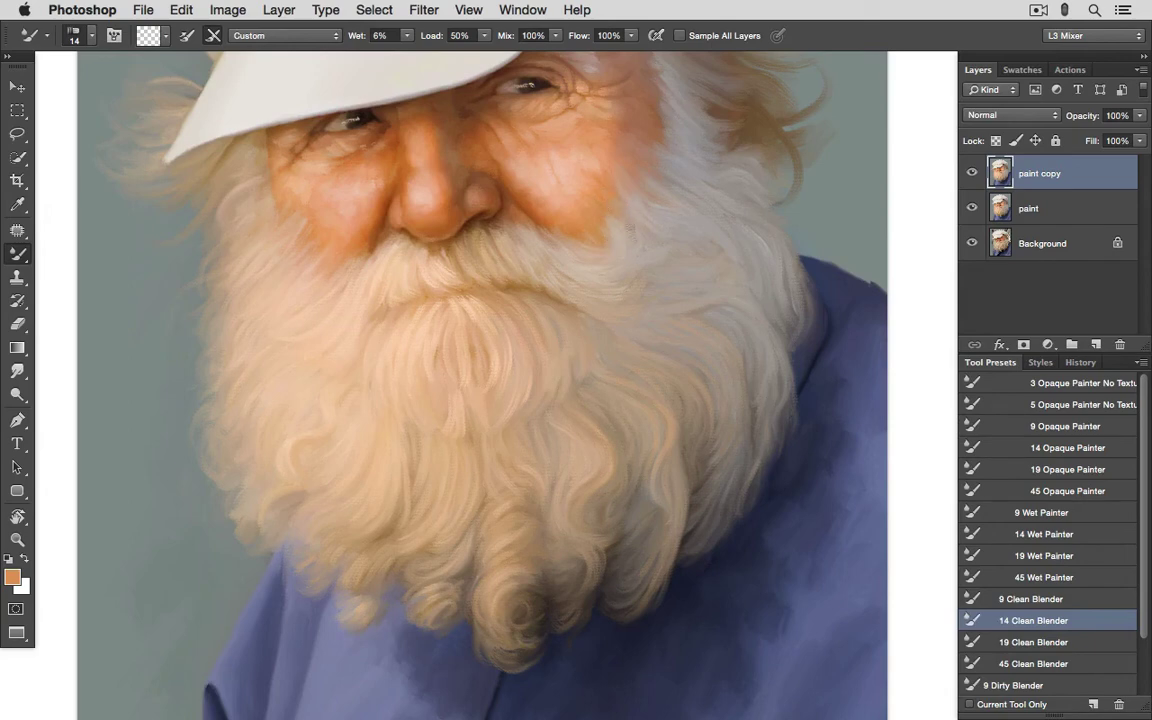
left_click(1067, 447)
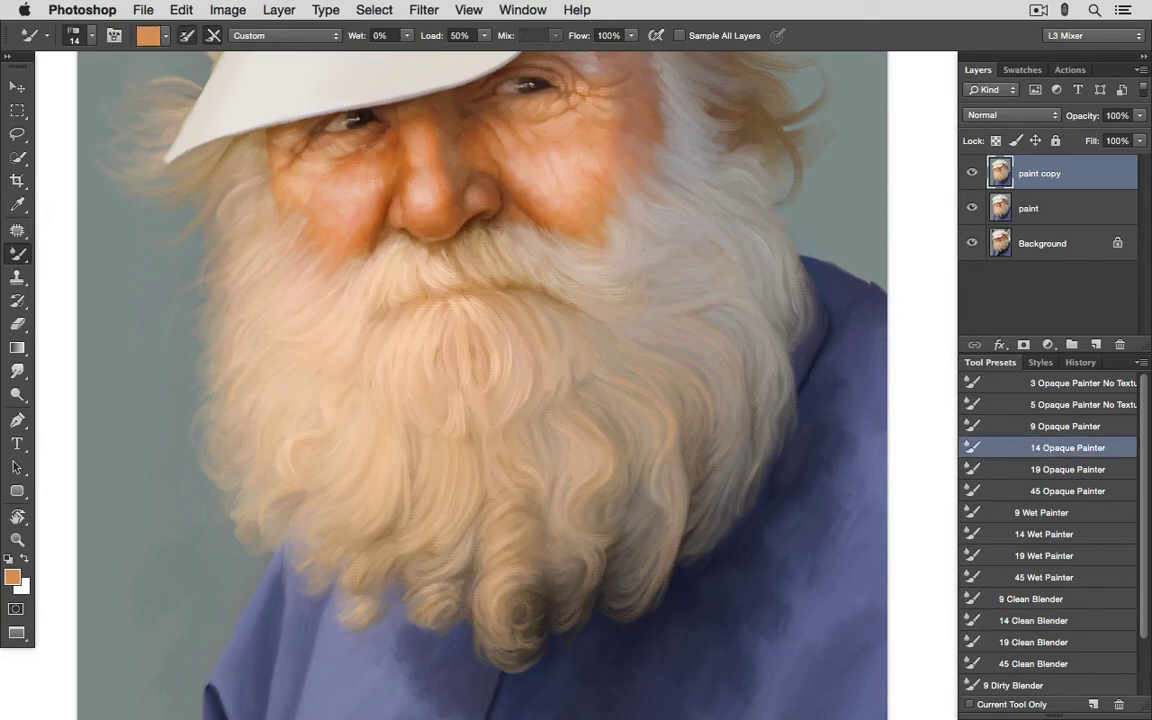
left_click(1046, 620)
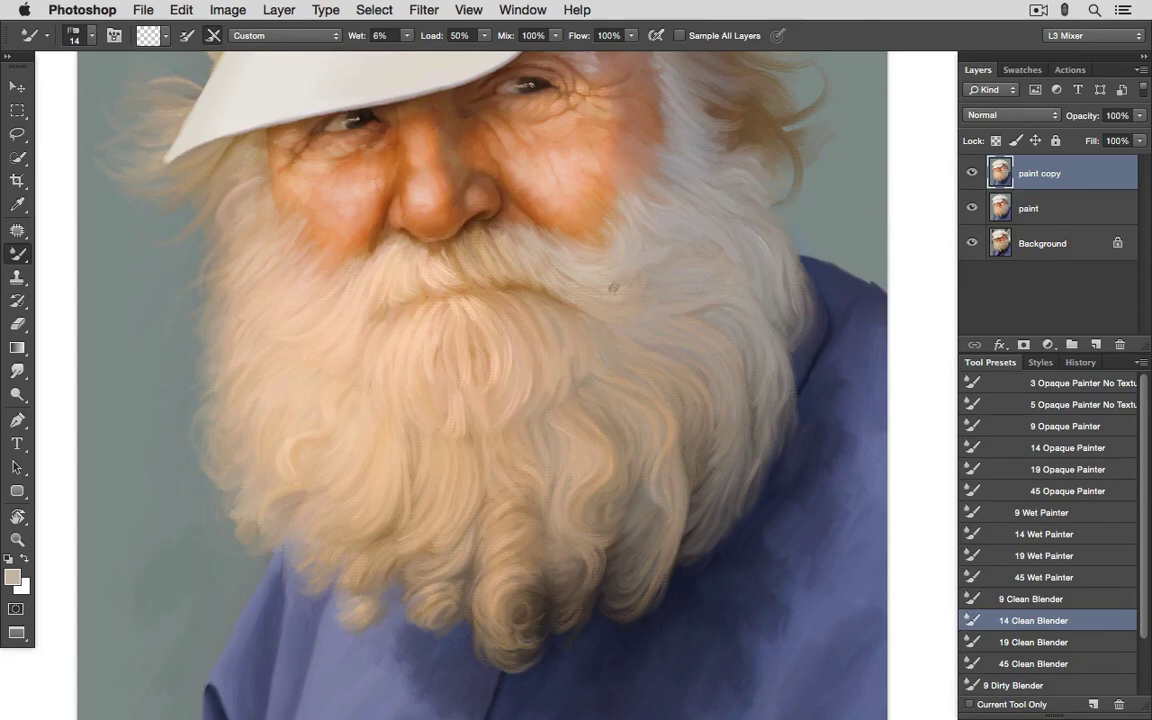
key("F2")
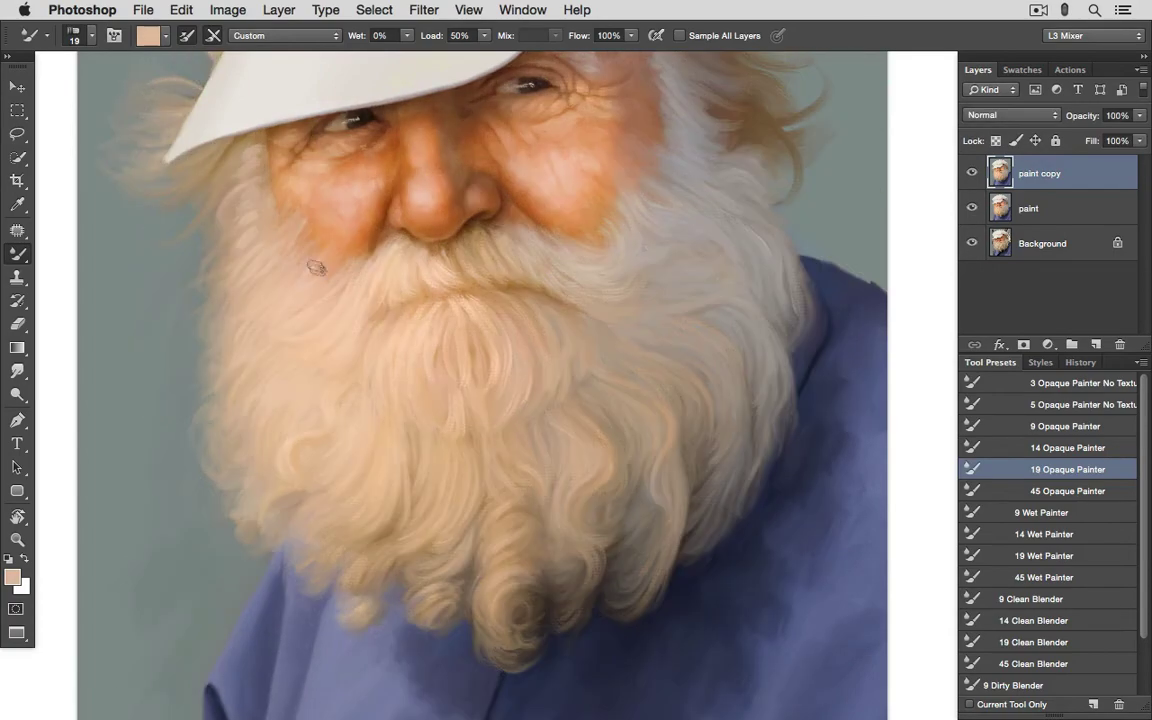
Step: Paint sampled beard colour and a deeper face orange below the left cheek, blending with Clean Blender
left_click(272, 243, "alt")
left_click(278, 256, "alt")
key("F3")
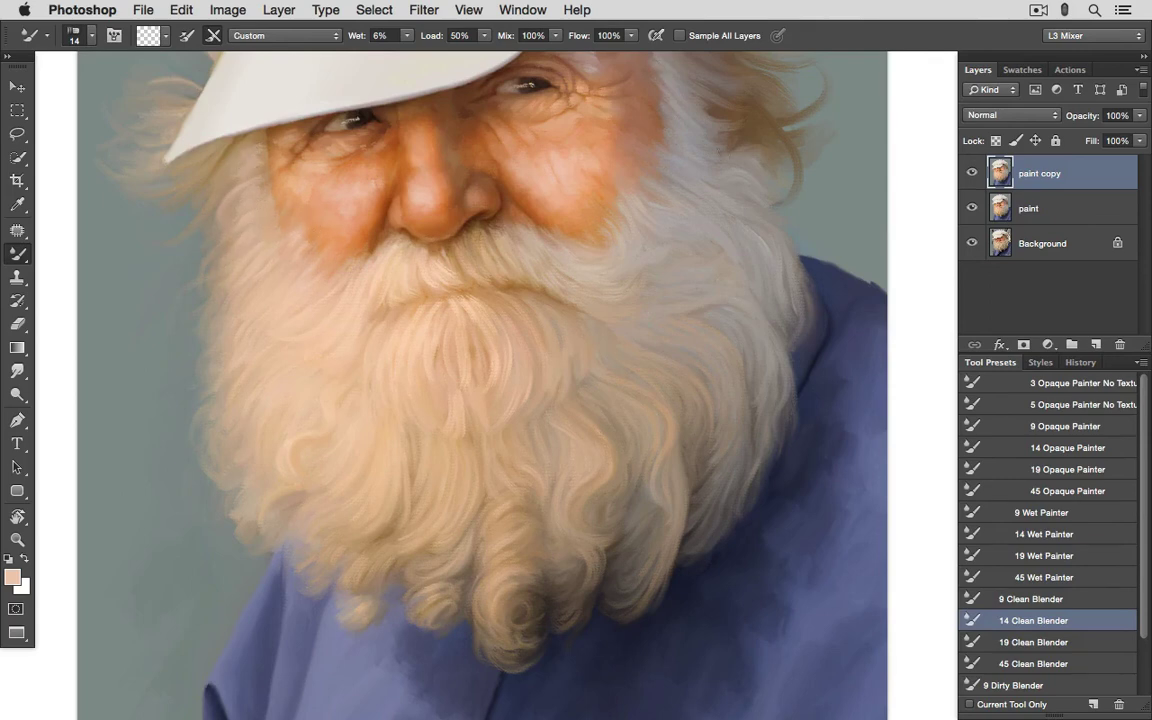
left_click(463, 399)
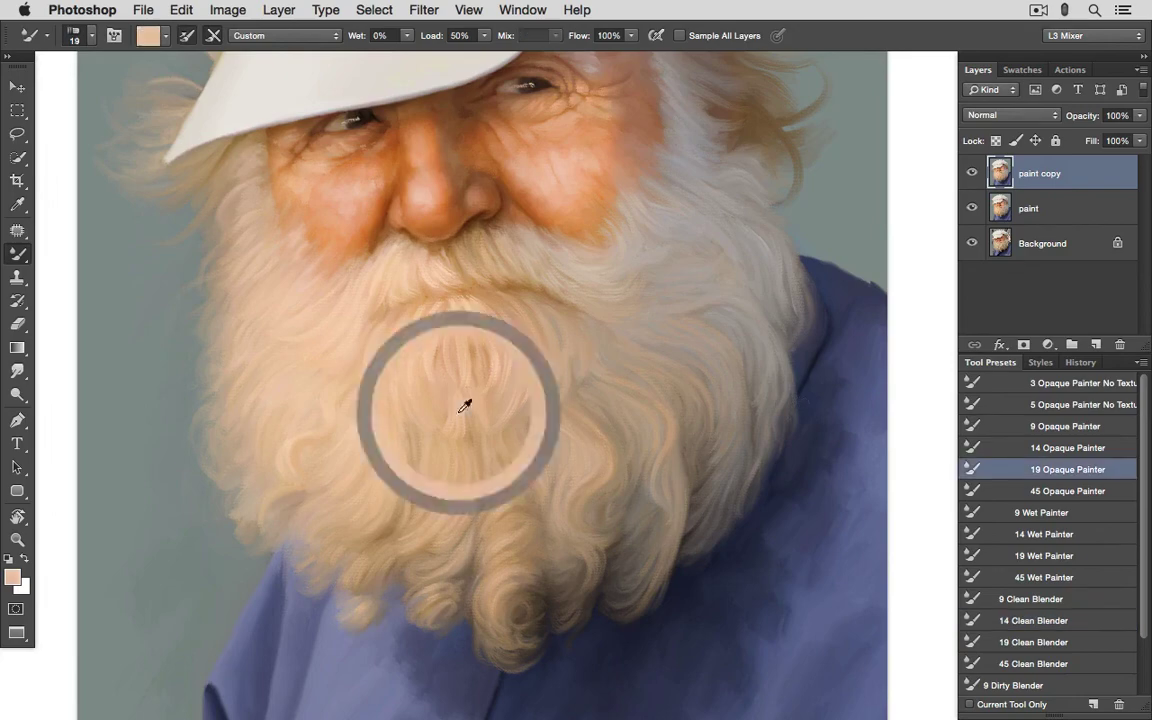
left_click(1030, 618)
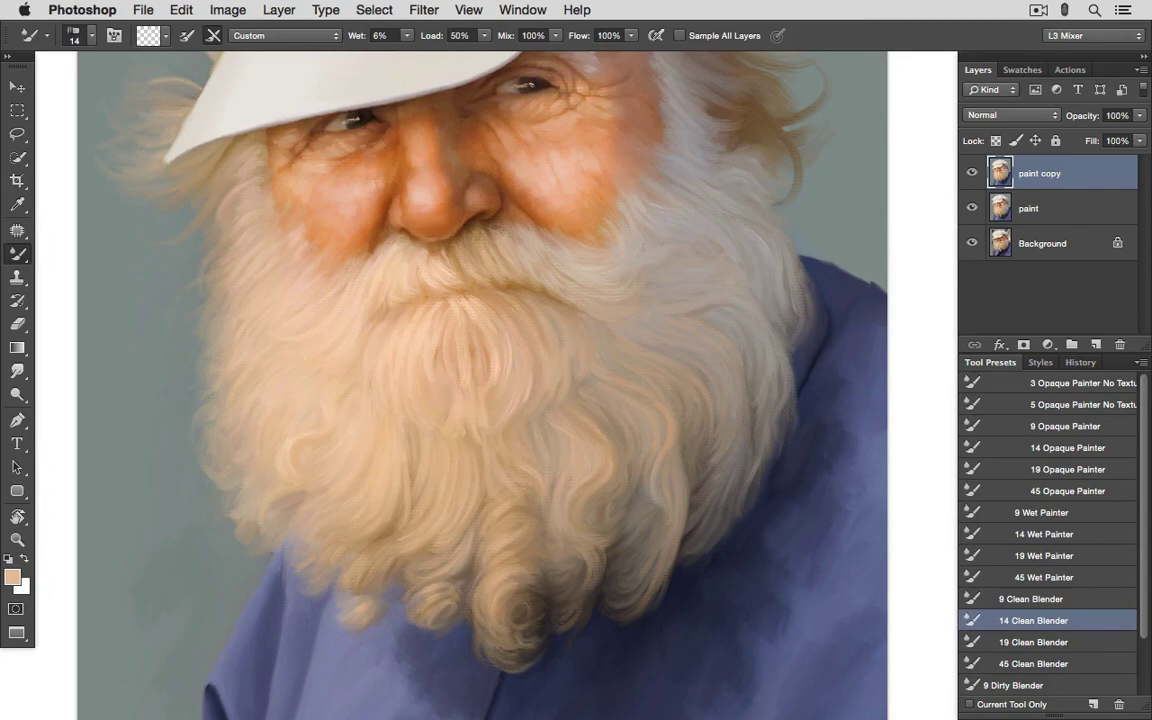
left_click(1067, 447)
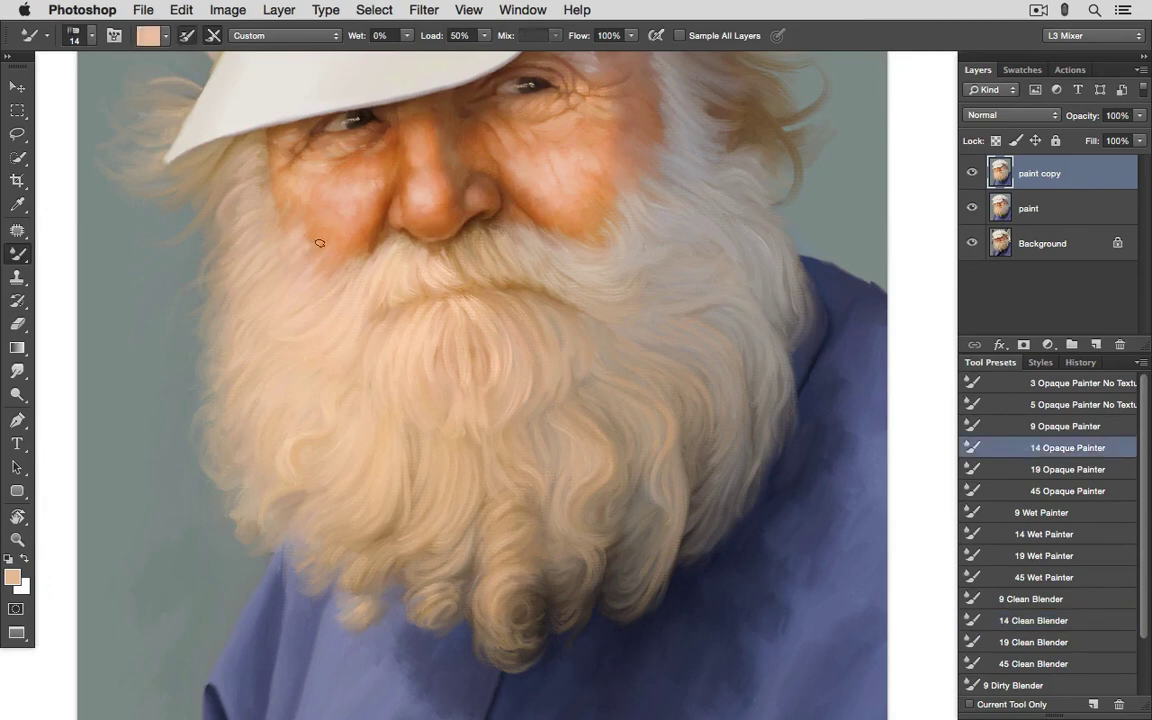
left_click(286, 220, "alt")
left_click(1033, 620)
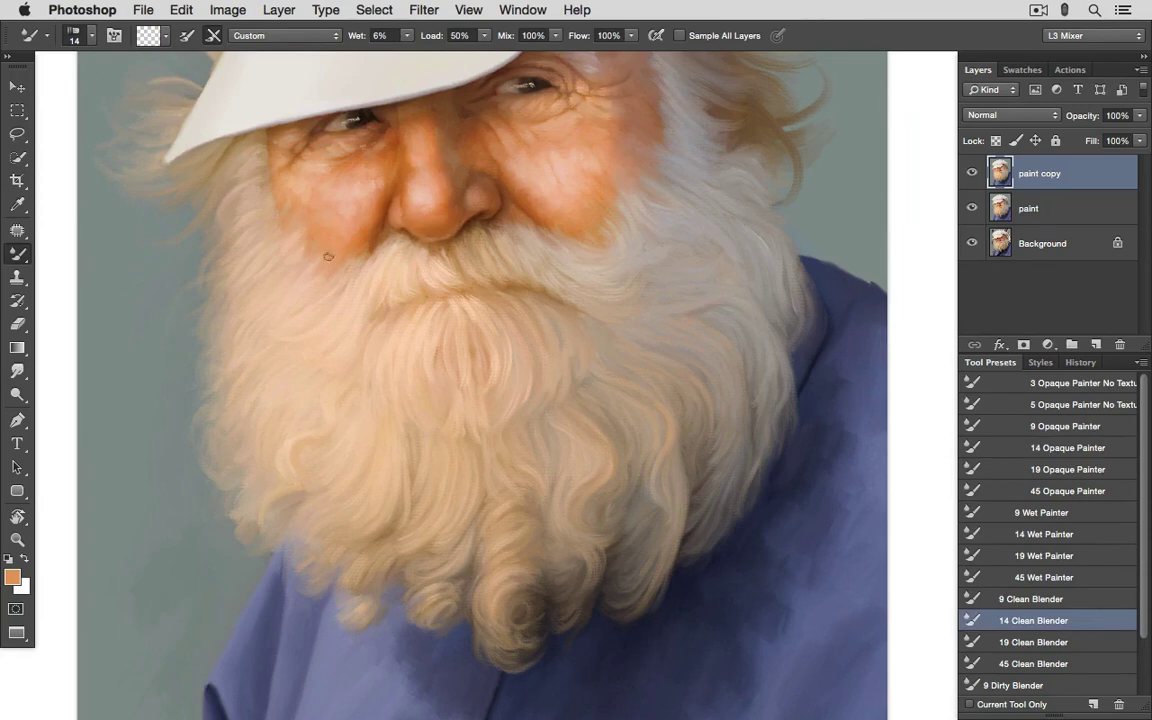
Step: Add light peach and darker tan to the lower beard with 19 Opaque Painter, then blend the edges
left_click(1067, 469)
left_click(463, 513, "alt")
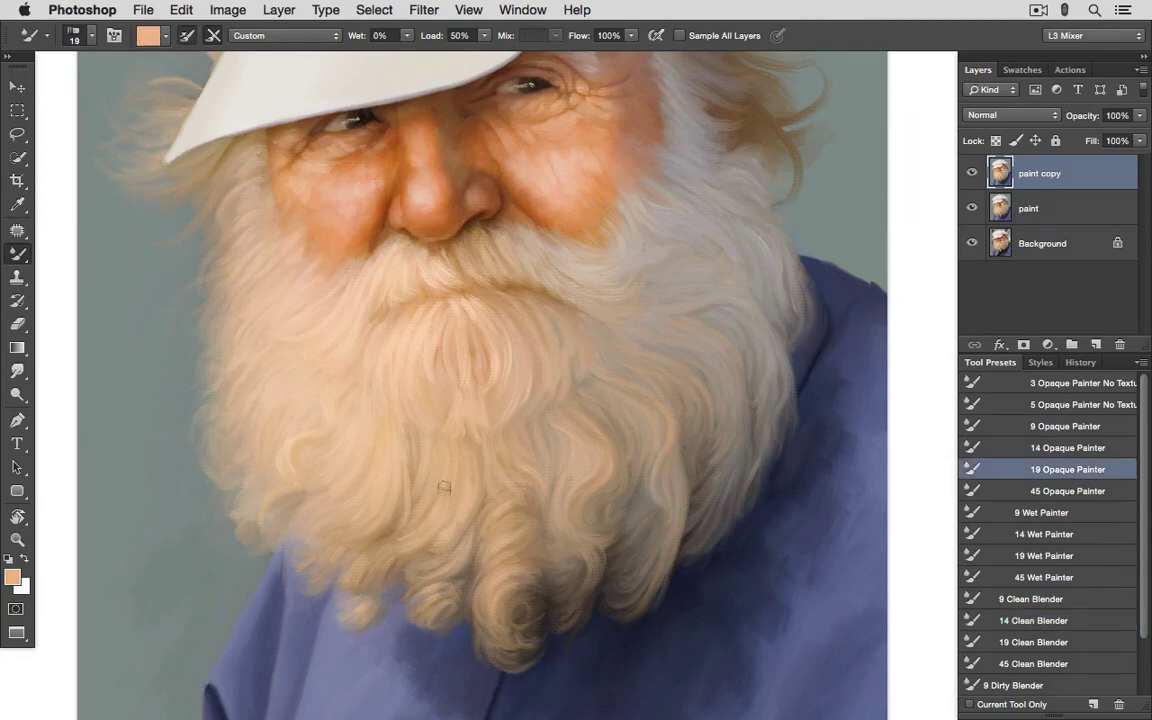
left_click(442, 590, "alt")
left_click(1021, 620)
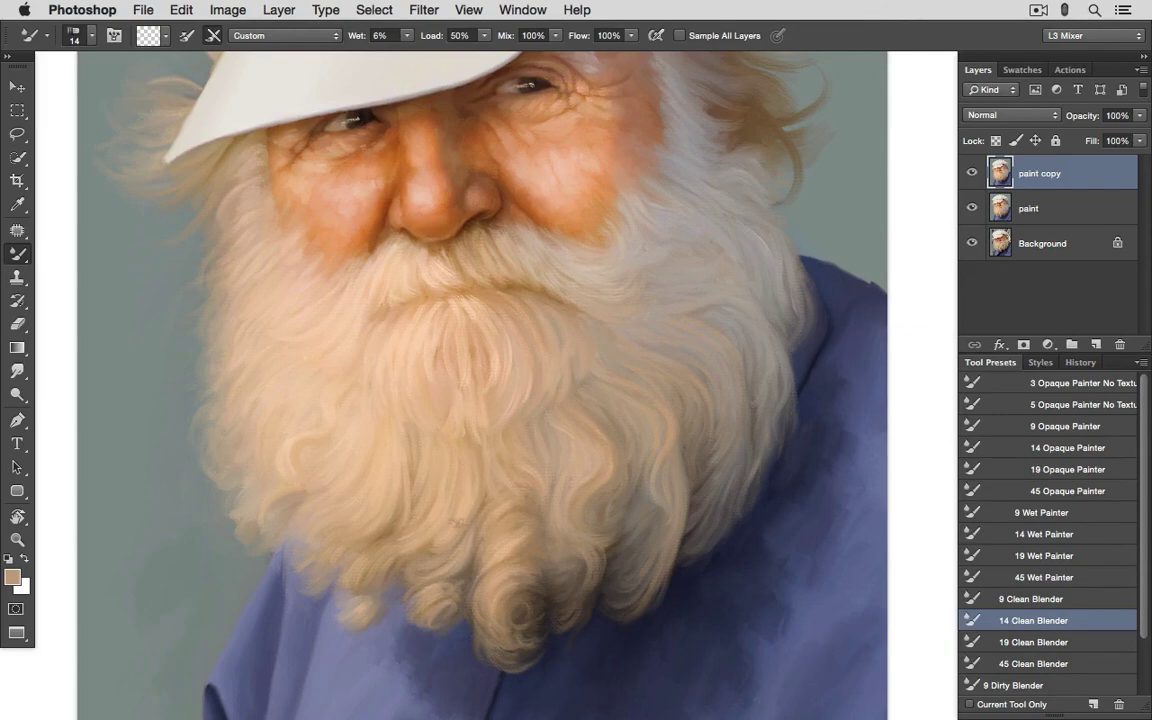
left_click(1033, 642)
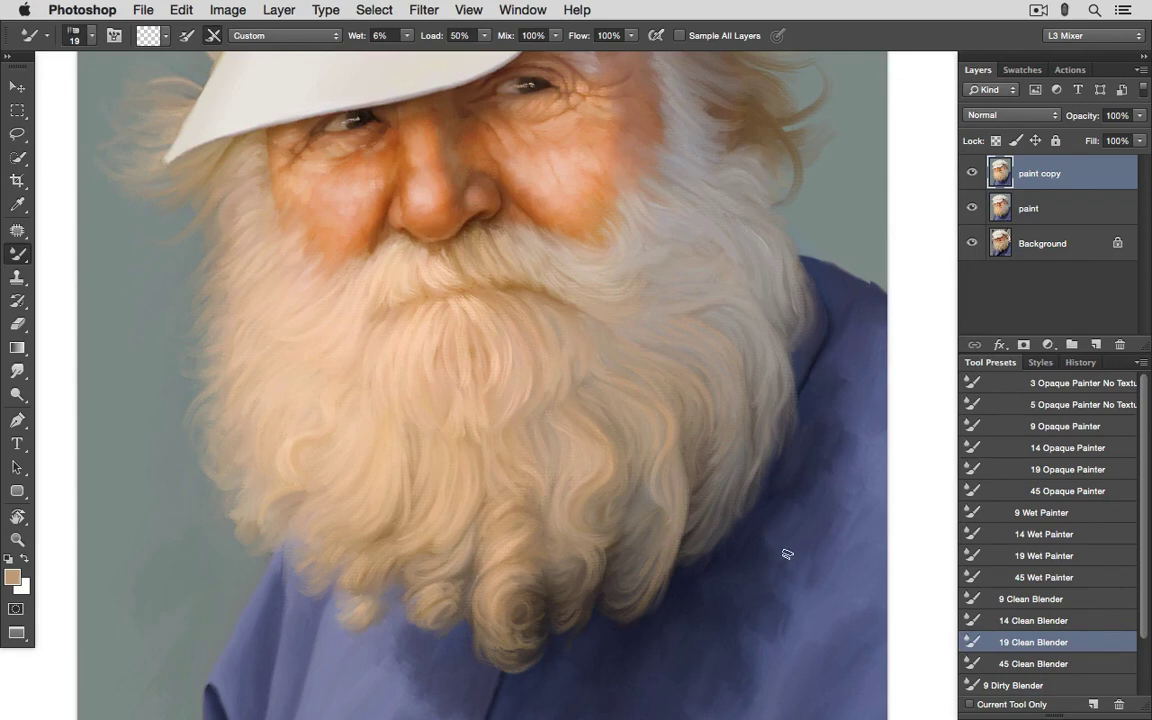
left_click(972, 174)
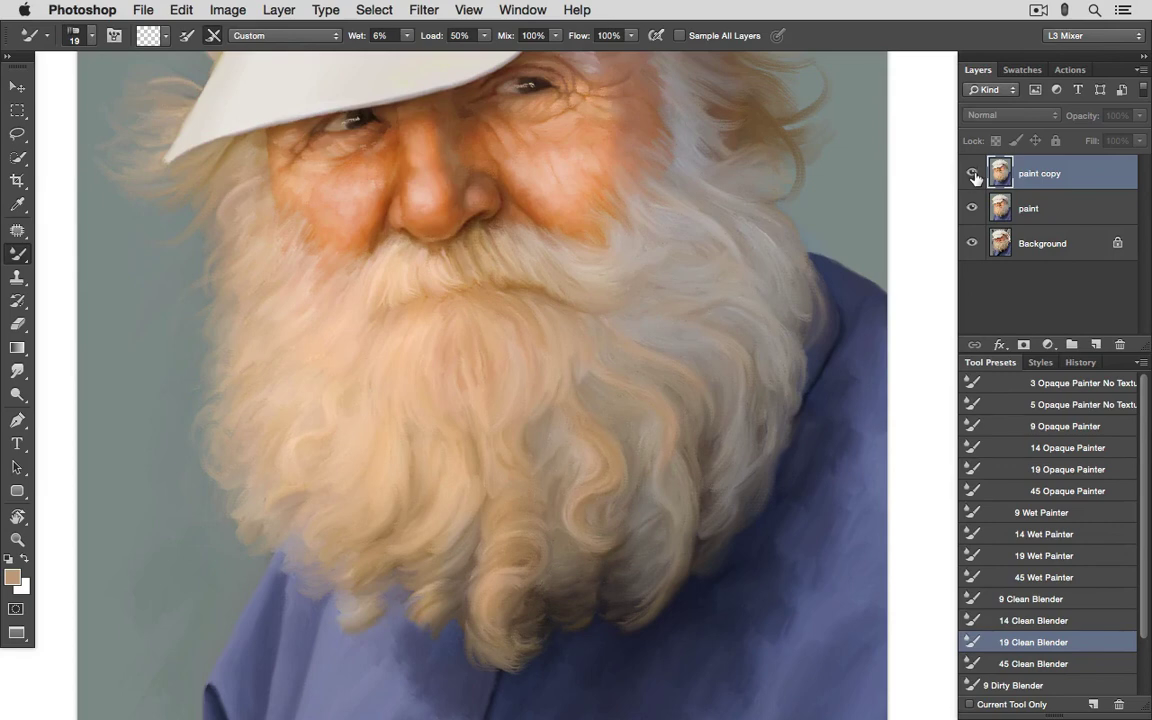
left_click(973, 175)
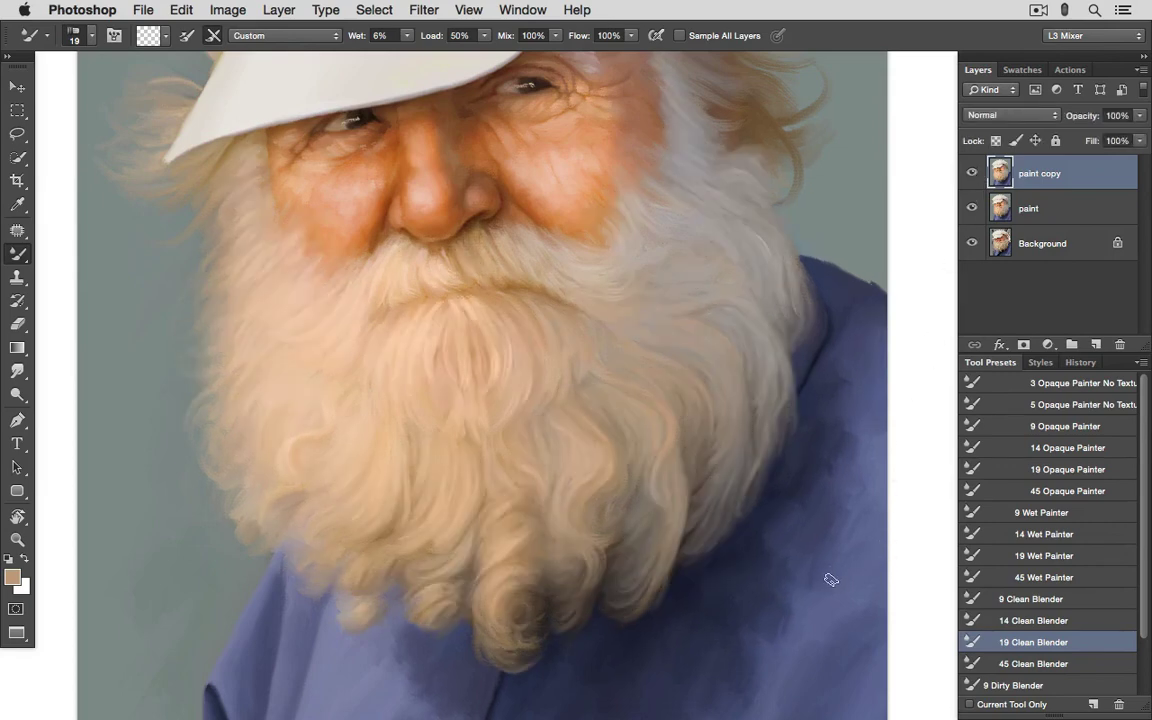